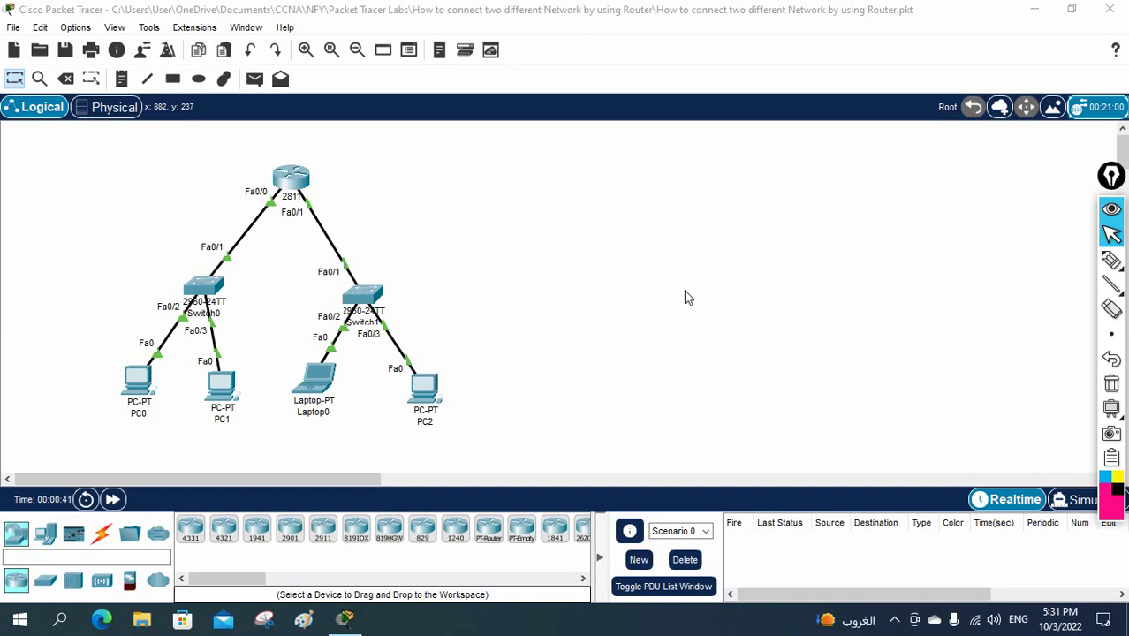
Step: Sketch a circle around the Switch0 side and handwrite 192.168.1.0 beside it
left_click(1111, 260)
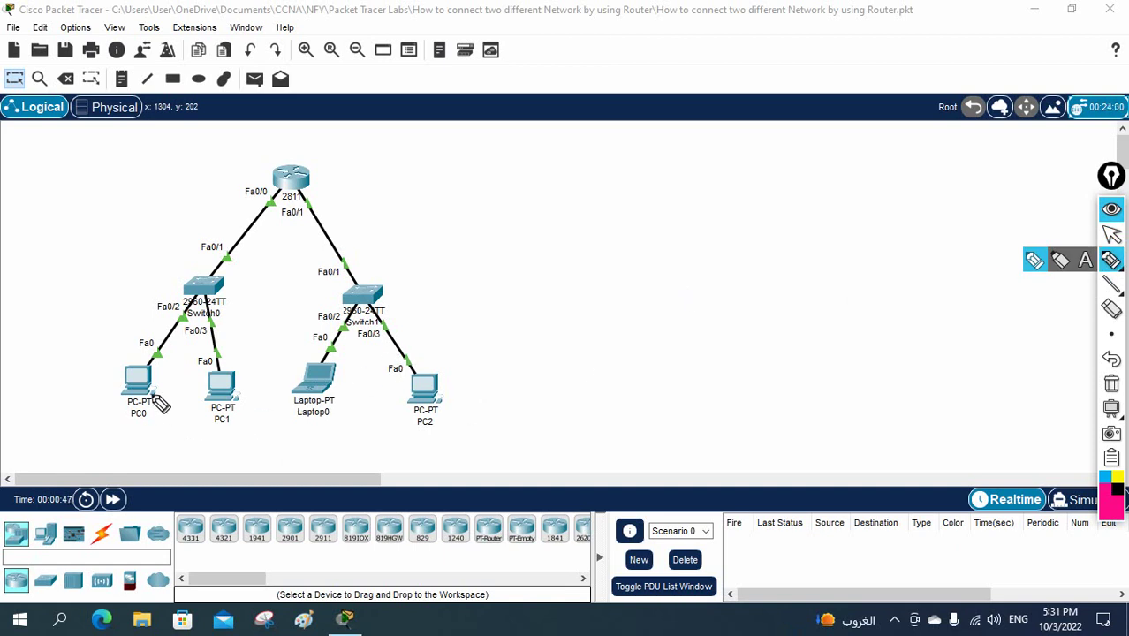
left_click(120, 288)
mouse_move(120, 288)
left_mouse_down()
mouse_move(227, 269)
mouse_move(268, 342)
mouse_move(201, 464)
mouse_move(164, 476)
left_mouse_up()
mouse_move(50, 357)
left_mouse_down()
mouse_move(76, 358)
mouse_move(98, 333)
mouse_move(132, 336)
mouse_move(157, 307)
mouse_move(172, 325)
mouse_move(159, 294)
mouse_move(181, 283)
left_mouse_up()
left_click(196, 301)
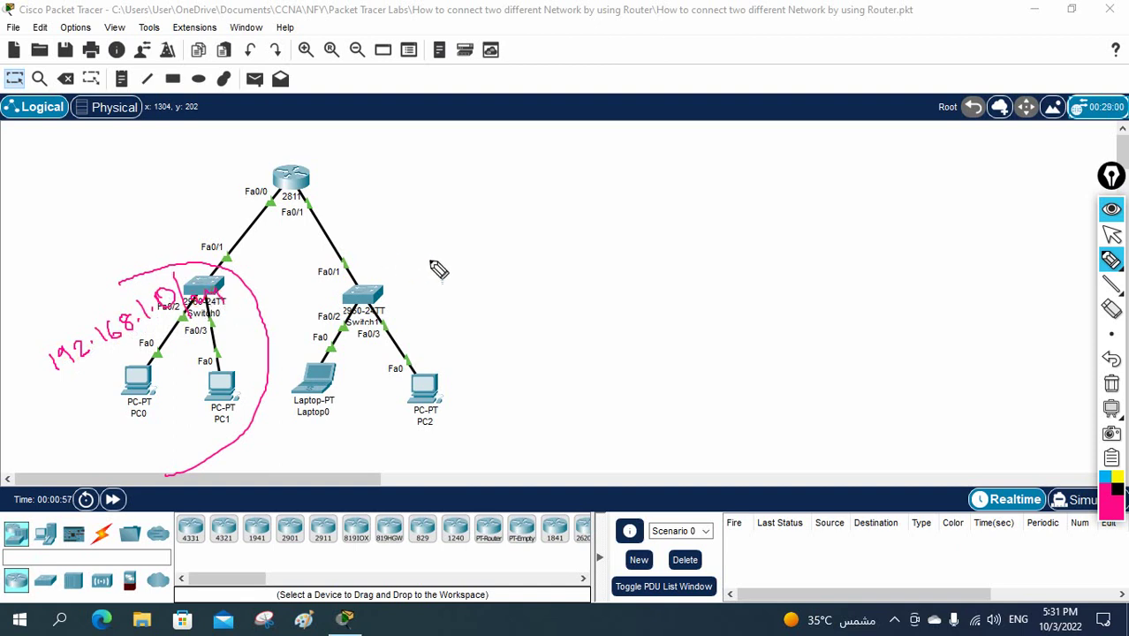
Step: Circle the Switch1 side with Laptop0 and PC2, mark /24 and the router, then clear all sketches
mouse_move(453, 250)
left_mouse_down()
mouse_move(366, 247)
mouse_move(292, 389)
mouse_move(415, 439)
left_mouse_up()
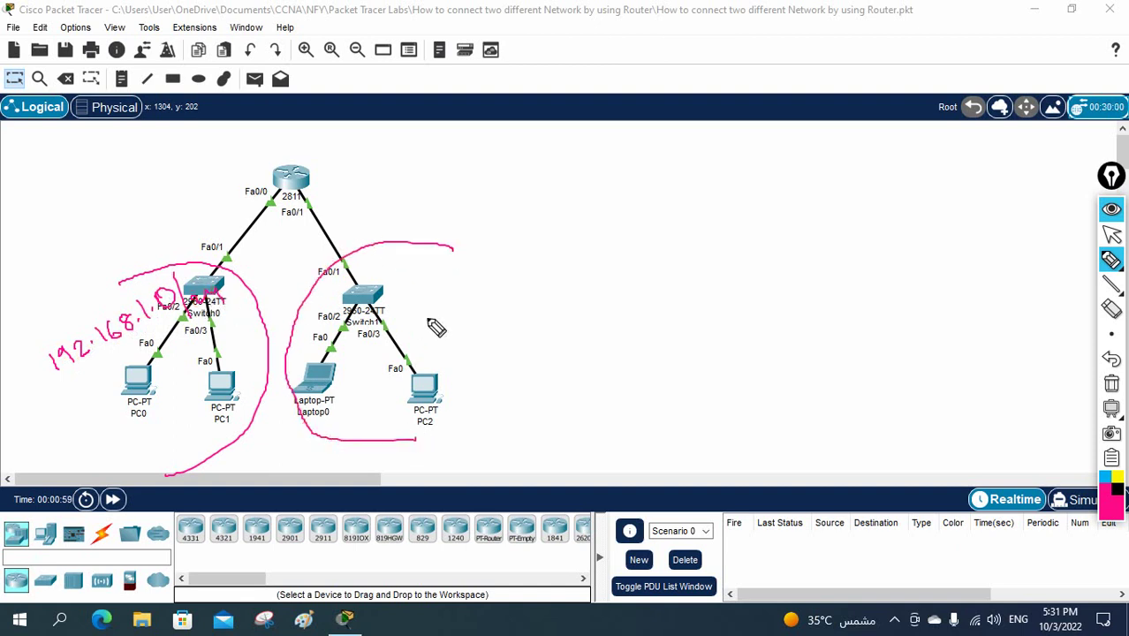
mouse_move(430, 323)
left_mouse_down()
mouse_move(459, 316)
mouse_move(506, 276)
mouse_move(509, 291)
mouse_move(529, 272)
mouse_move(540, 285)
mouse_move(556, 264)
mouse_move(588, 283)
mouse_move(629, 268)
left_mouse_up()
left_click_drag(636, 252, 650, 263)
left_click_drag(644, 249, 644, 270)
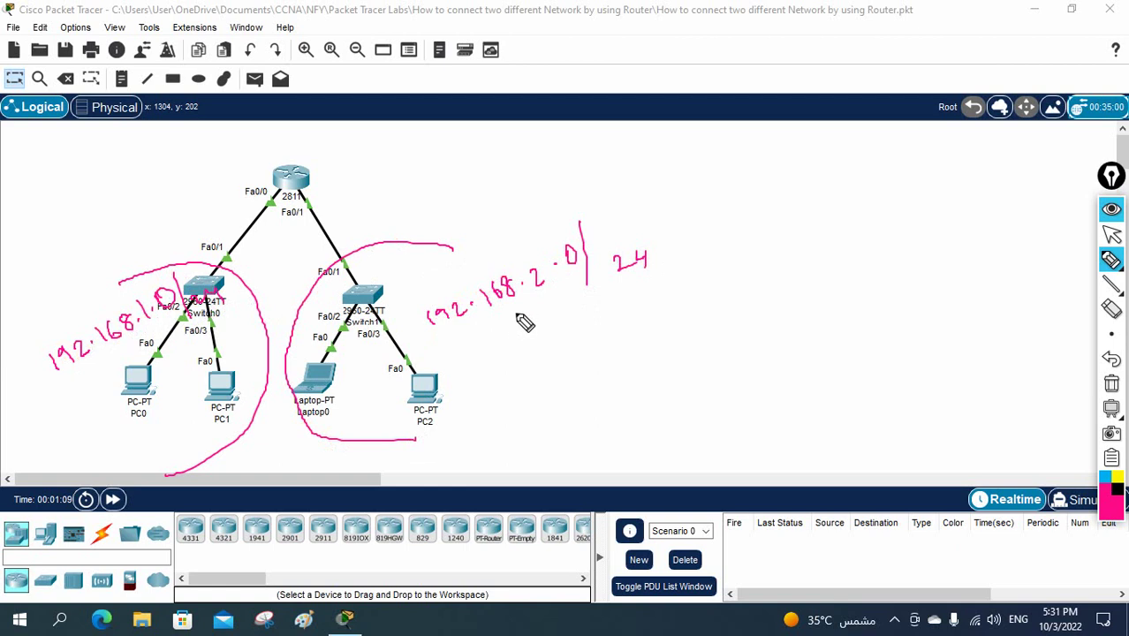
mouse_move(309, 144)
left_mouse_down()
mouse_move(281, 143)
mouse_move(352, 196)
mouse_move(308, 143)
left_mouse_up()
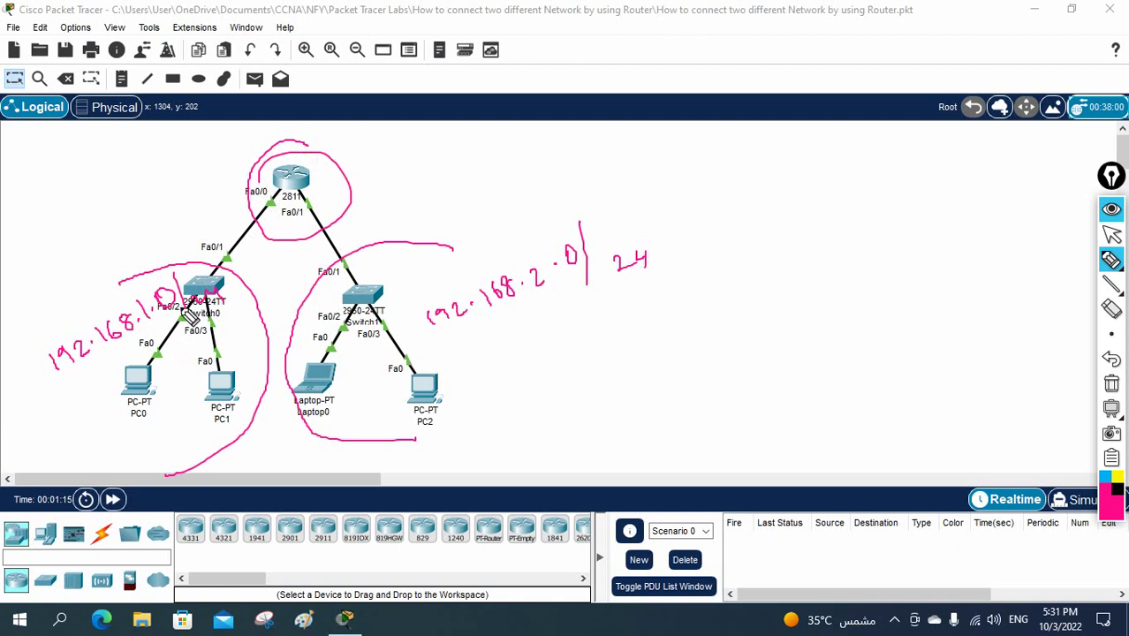
mouse_move(320, 187)
left_mouse_down()
mouse_move(373, 159)
mouse_move(318, 179)
mouse_move(341, 200)
left_mouse_up()
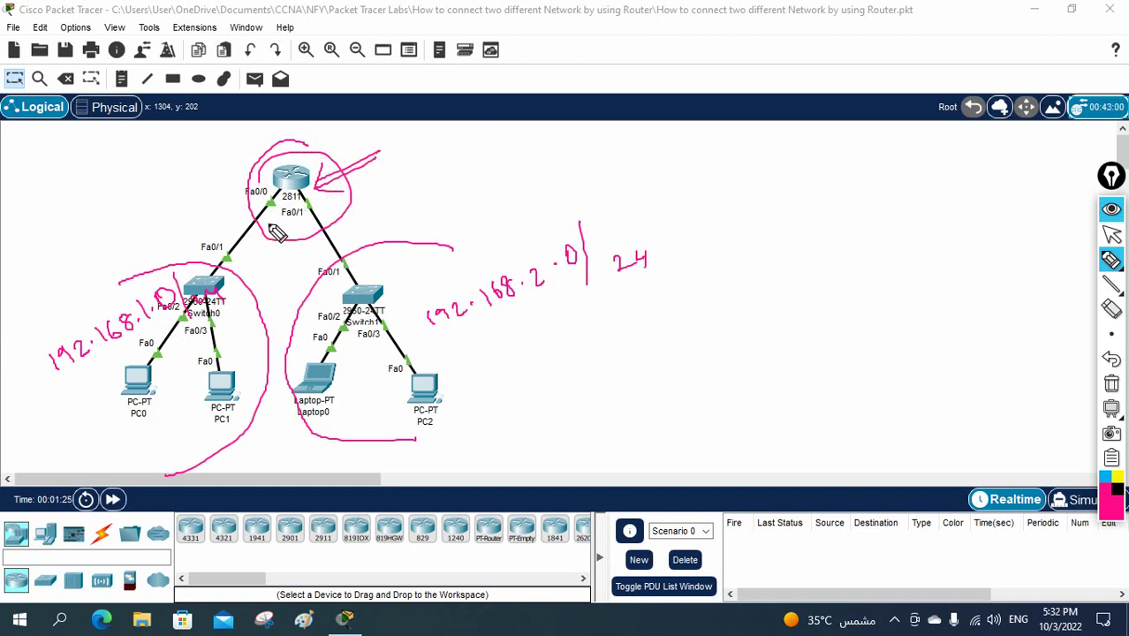
left_click(1111, 383)
left_click(1111, 234)
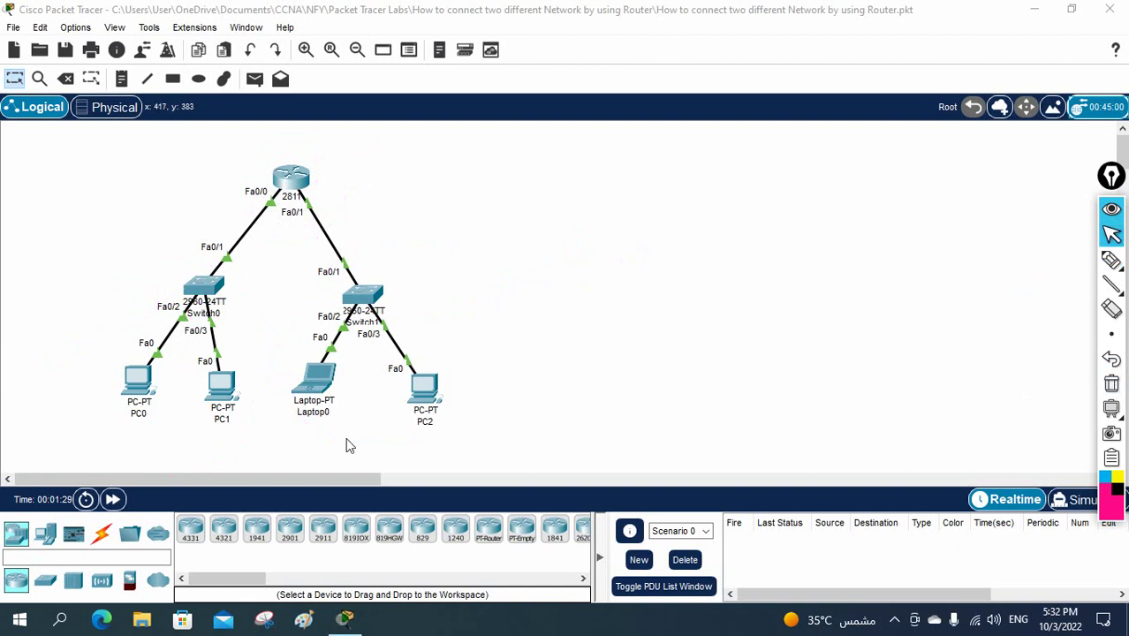
Step: Add a text note reading 192.168.1.1/24 beside the router's Fa0/0 side
left_click(122, 79)
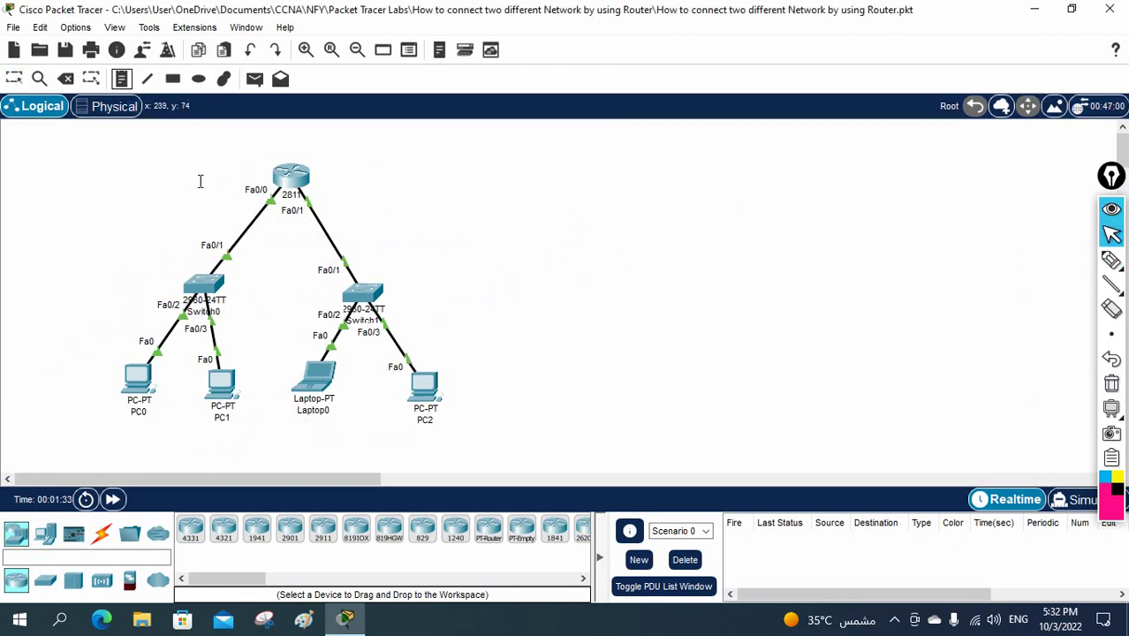
left_click(199, 181)
type("R")
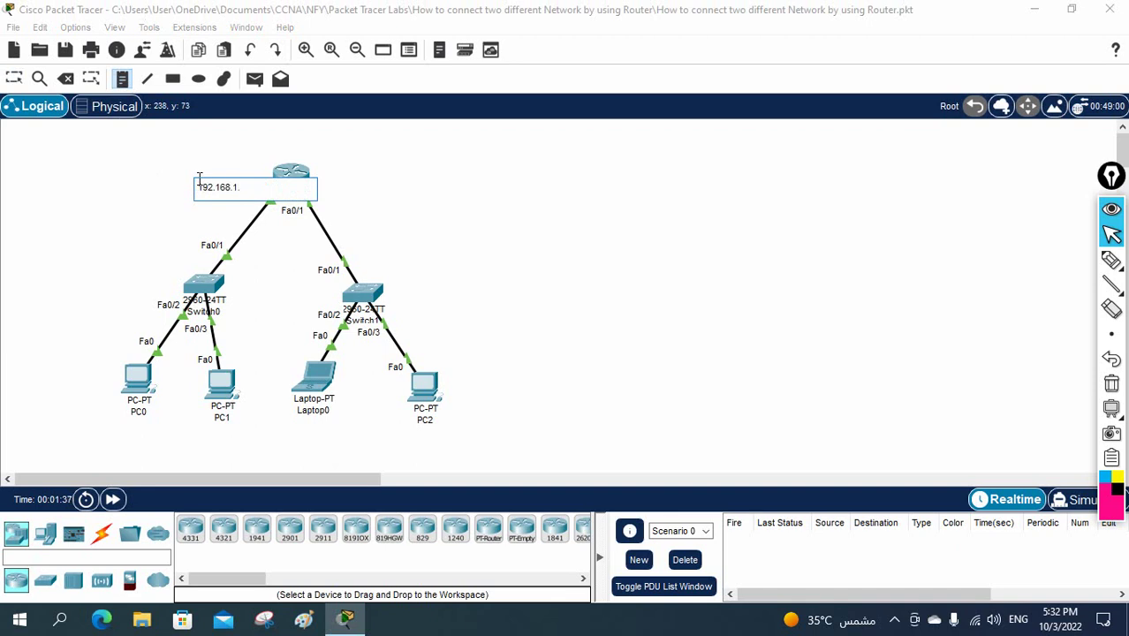
type("92.168.1.1/24")
left_click(155, 229)
left_click(14, 78)
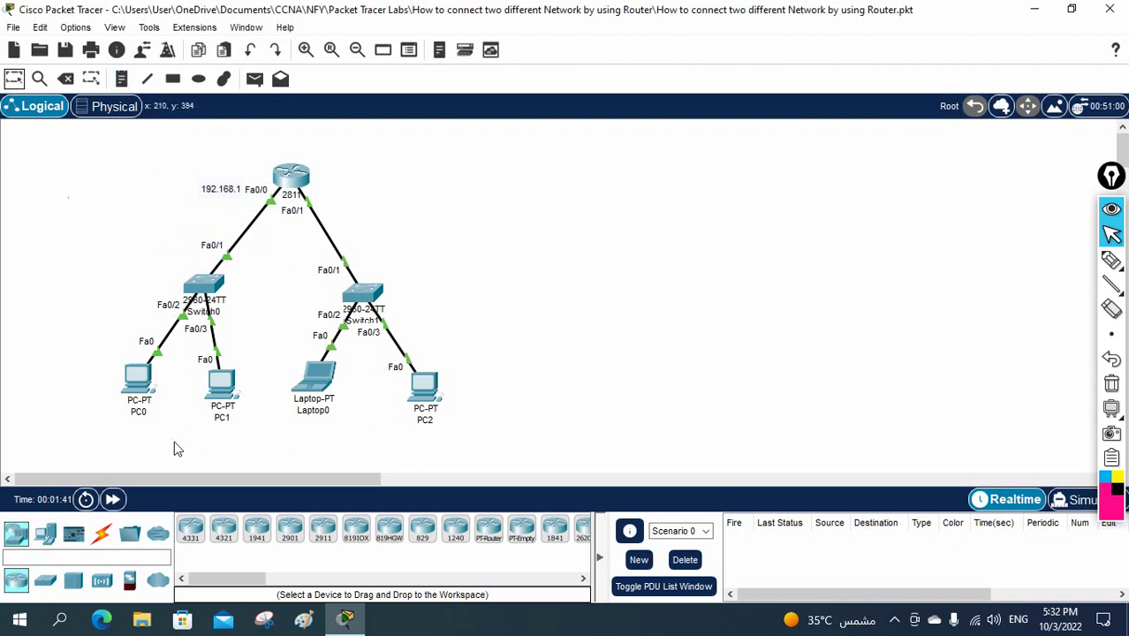
Step: Check PC0's IP Configuration settings and close its window
left_click(135, 380)
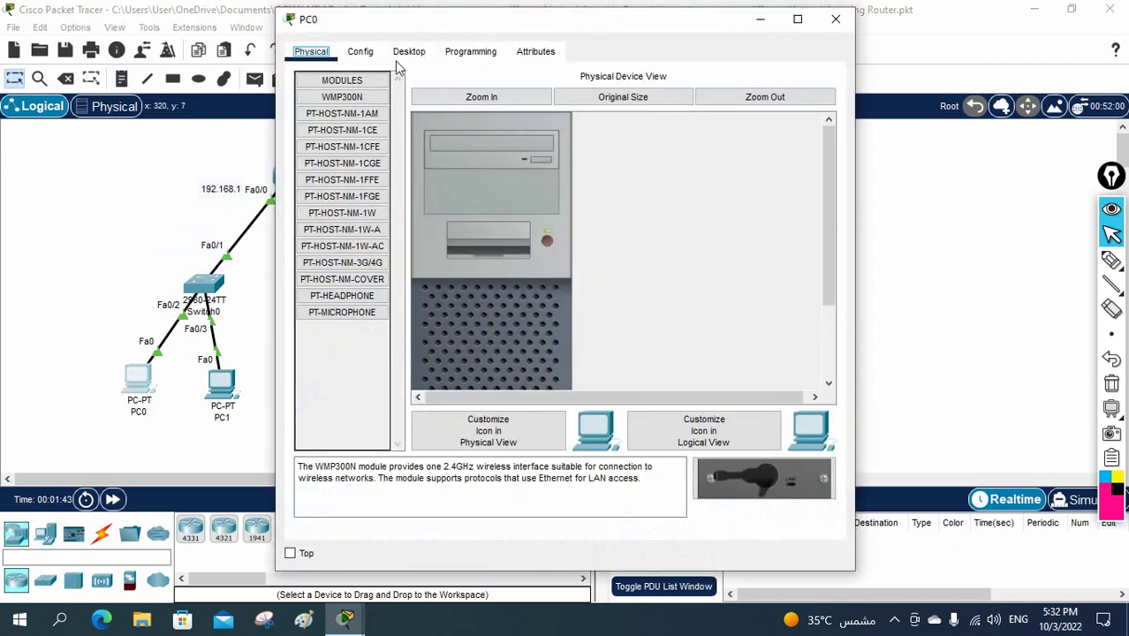
left_click(394, 57)
left_click(340, 108)
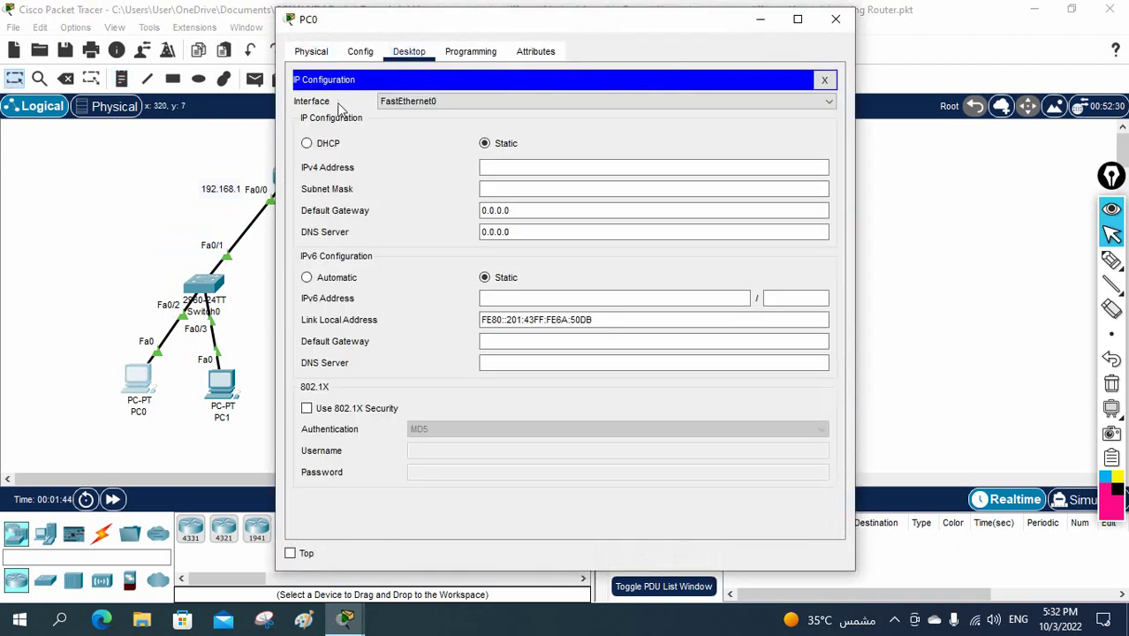
left_click(836, 19)
Step: Add a text note reading 192.168.2.1 beside the router's Fa0/1 side
left_click(121, 78)
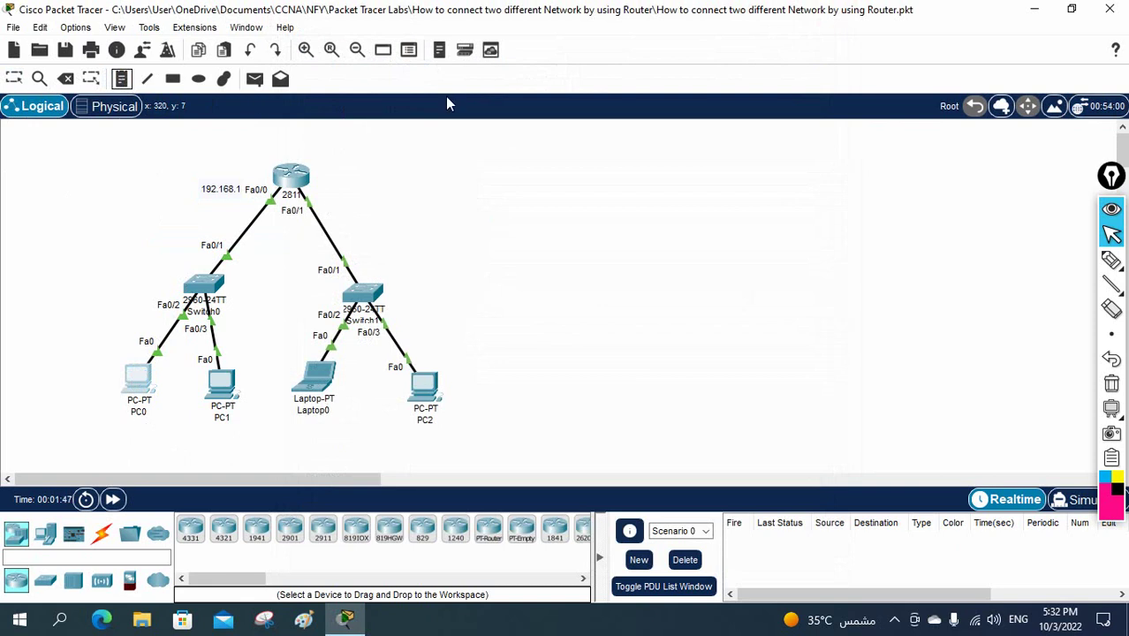
left_click(317, 189)
type("192.168.2.1")
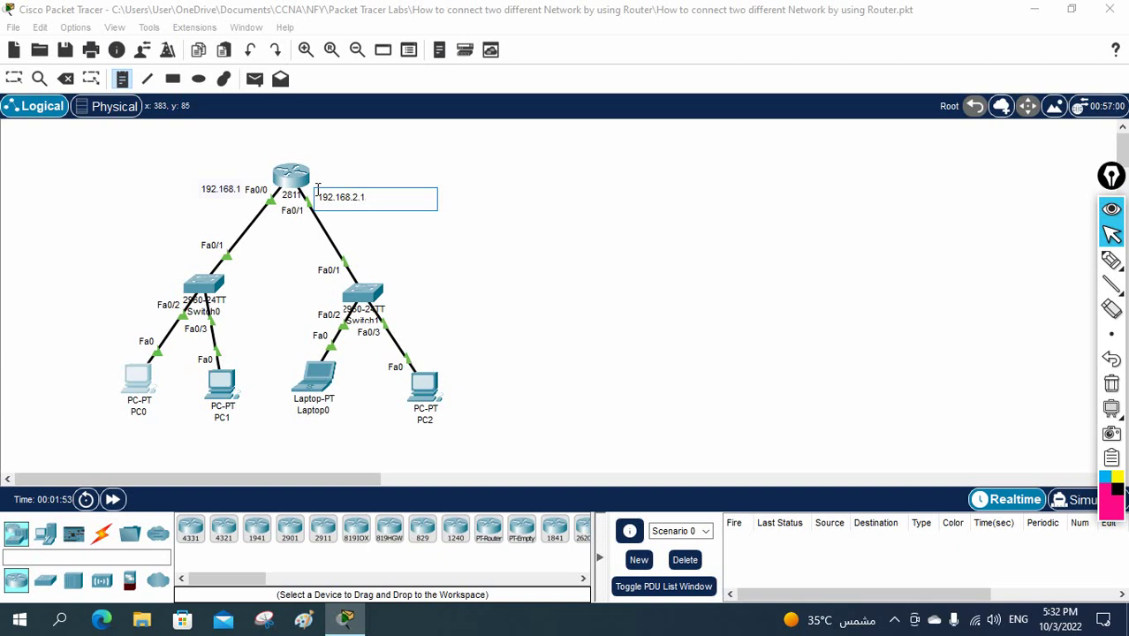
left_click(511, 141)
left_click(14, 79)
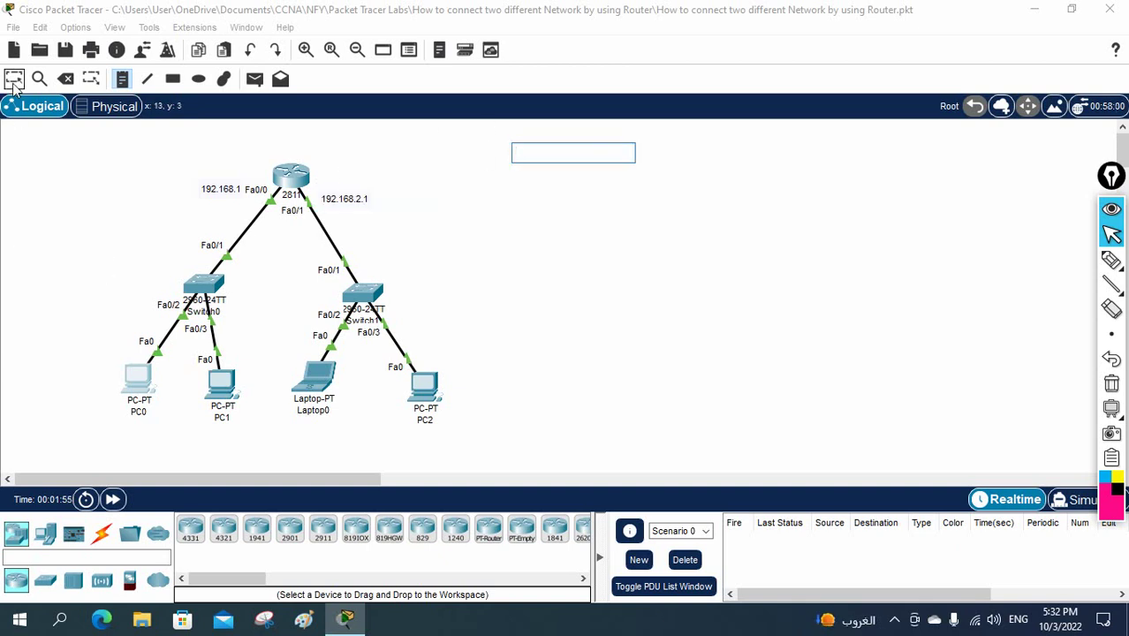
Step: Position the 192.168.1.1/24 and 192.168.2.1 notes next to Fa0/0 and Fa0/1
left_click_drag(231, 191, 218, 173)
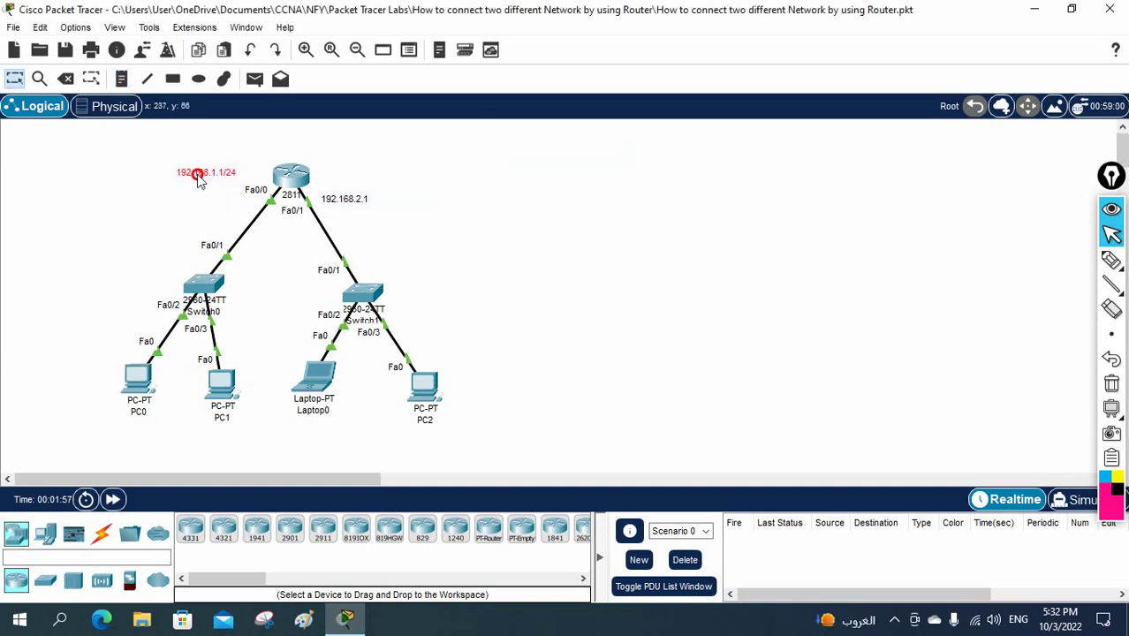
left_click_drag(341, 200, 354, 181)
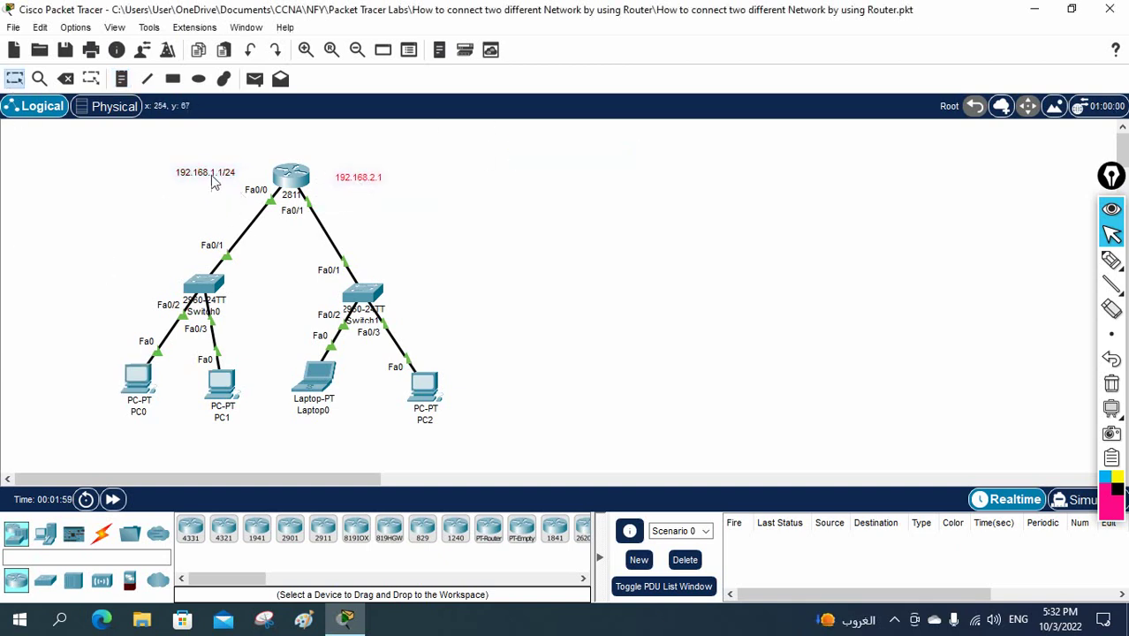
left_click_drag(212, 181, 201, 201)
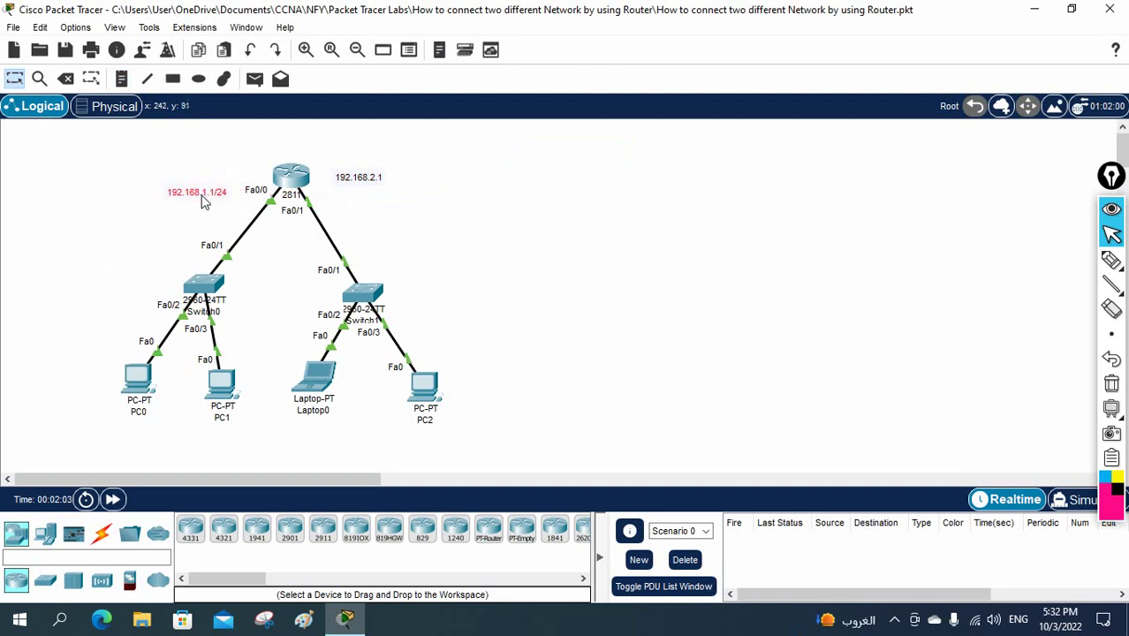
left_click_drag(358, 181, 341, 204)
left_click_drag(208, 199, 215, 200)
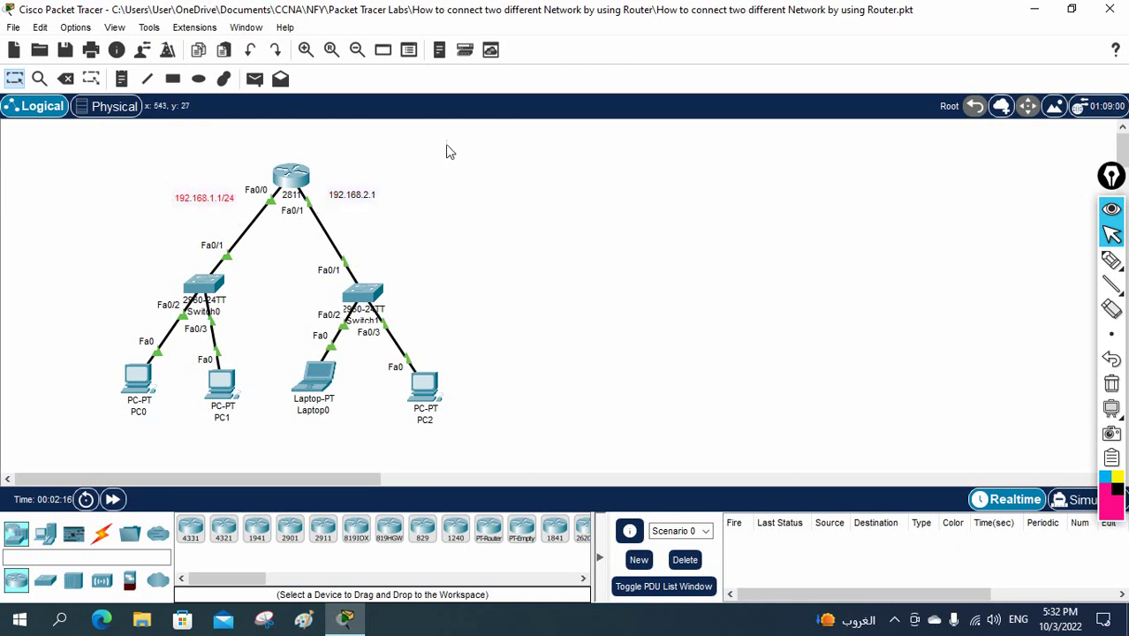
mouse_move(370, 202)
left_mouse_down()
mouse_move(441, 167)
mouse_move(356, 195)
mouse_move(366, 198)
left_mouse_up()
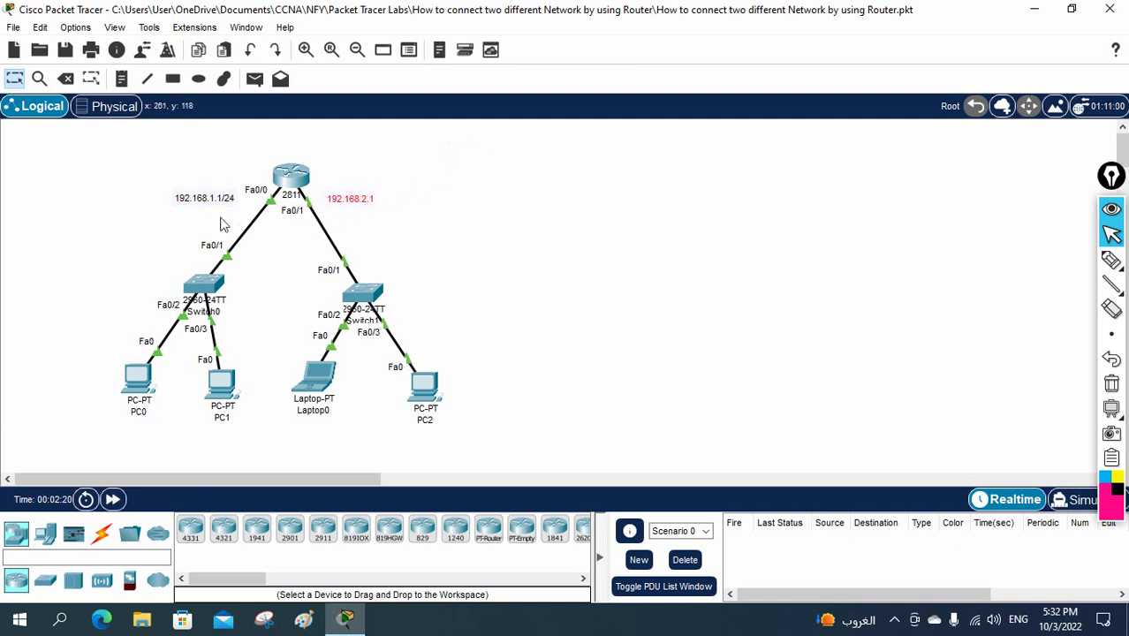
left_click_drag(207, 195, 210, 205)
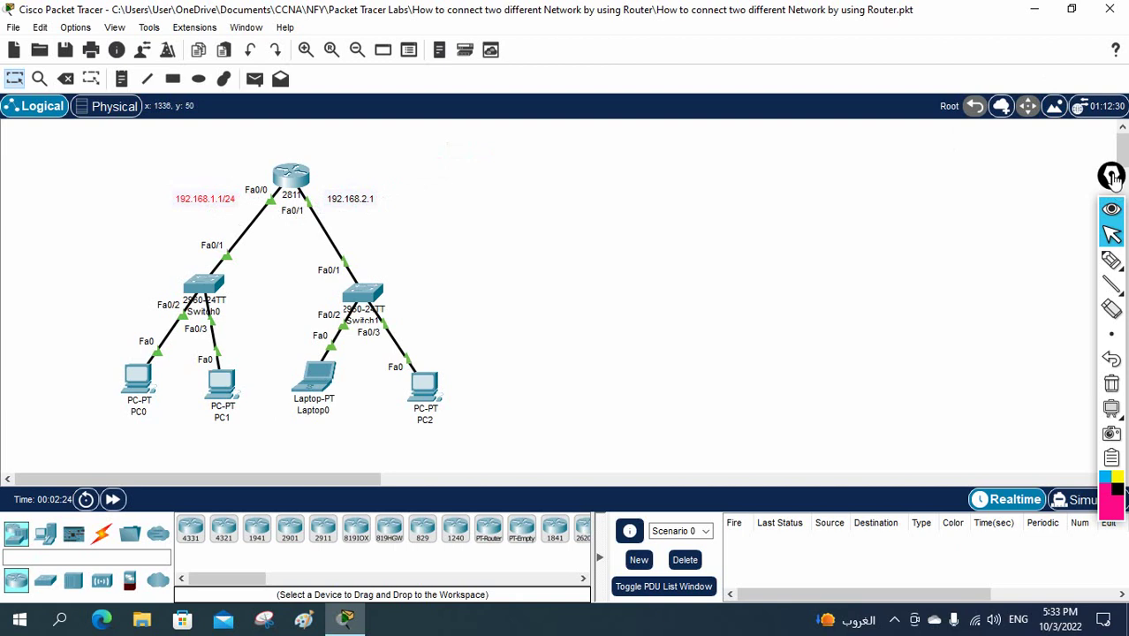
left_click_drag(1111, 175, 1093, 154)
left_click(1093, 239)
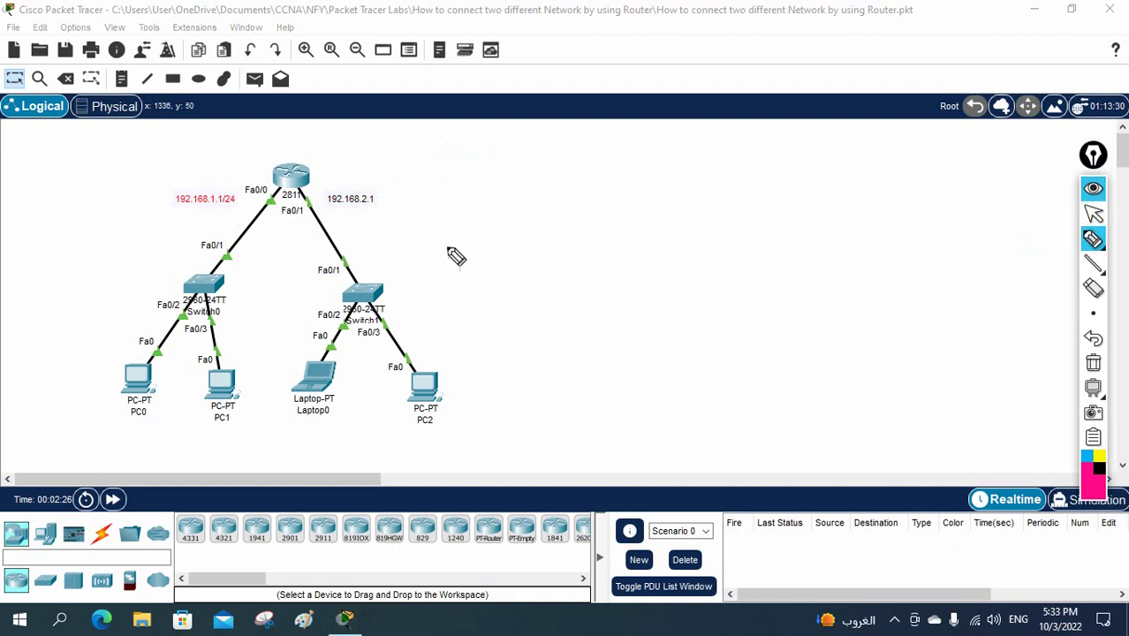
mouse_move(137, 191)
left_mouse_down()
mouse_move(212, 171)
mouse_move(258, 216)
mouse_move(261, 404)
mouse_move(207, 461)
left_mouse_up()
mouse_move(415, 155)
left_mouse_down()
mouse_move(362, 166)
mouse_move(313, 216)
mouse_move(293, 304)
mouse_move(323, 413)
mouse_move(437, 422)
left_mouse_up()
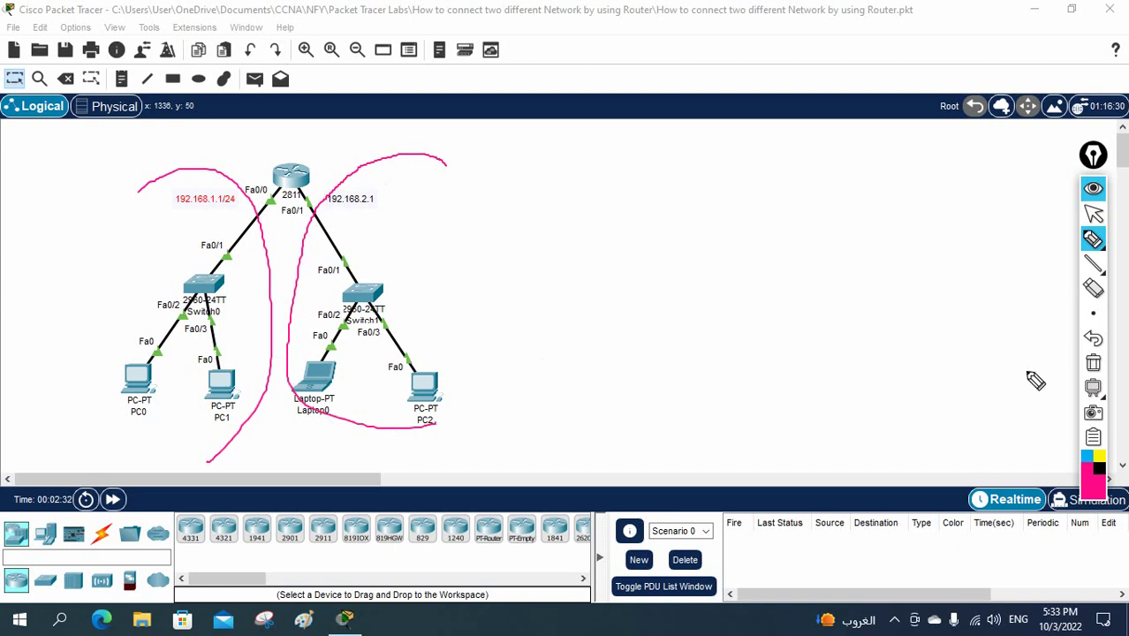
left_click(1093, 362)
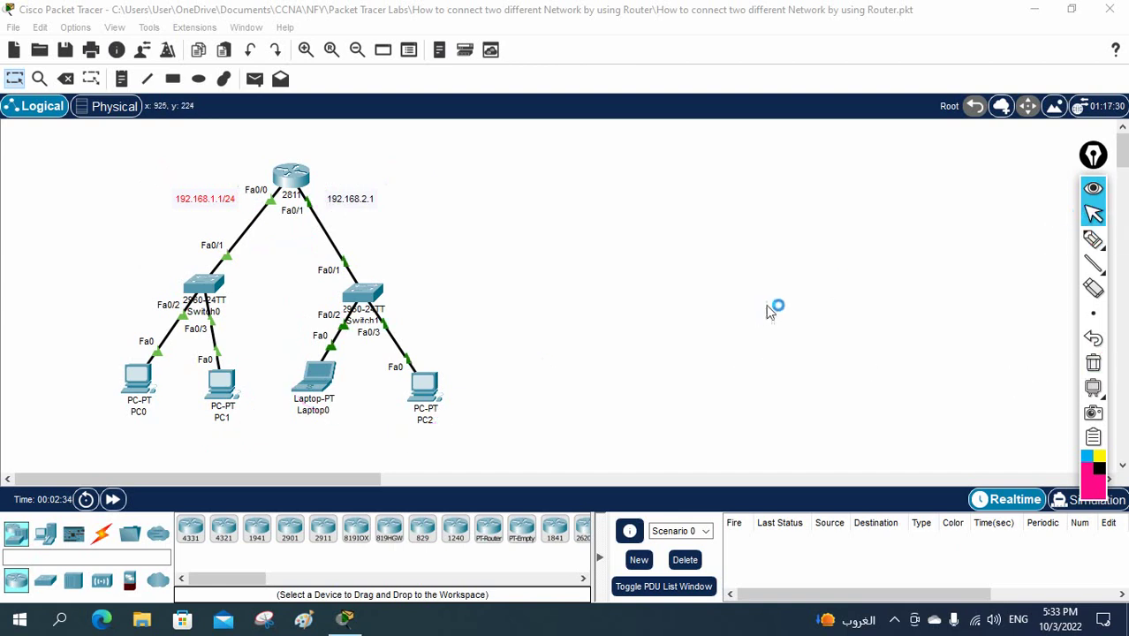
left_click(1092, 213)
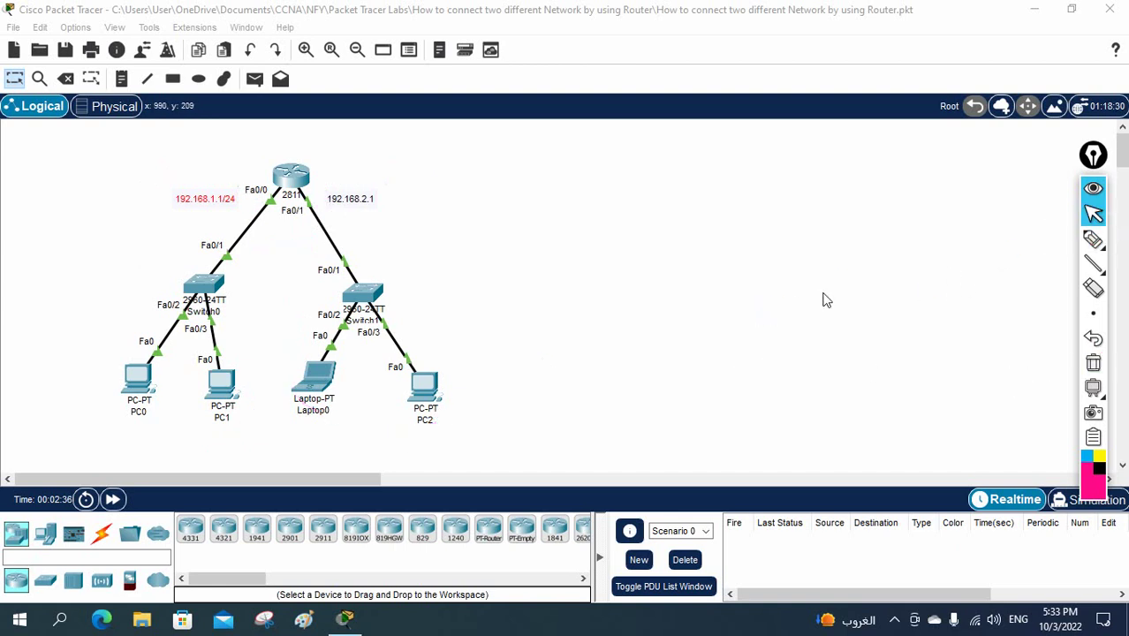
Step: Select PC0's label text for renaming
left_click(140, 413)
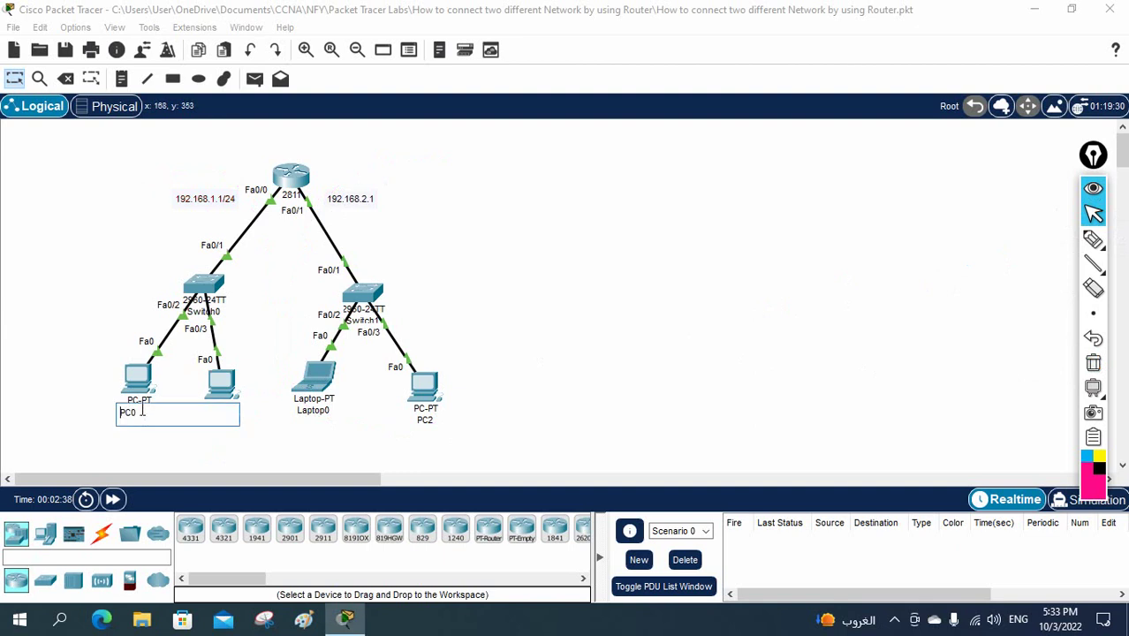
left_click_drag(144, 411, 97, 418)
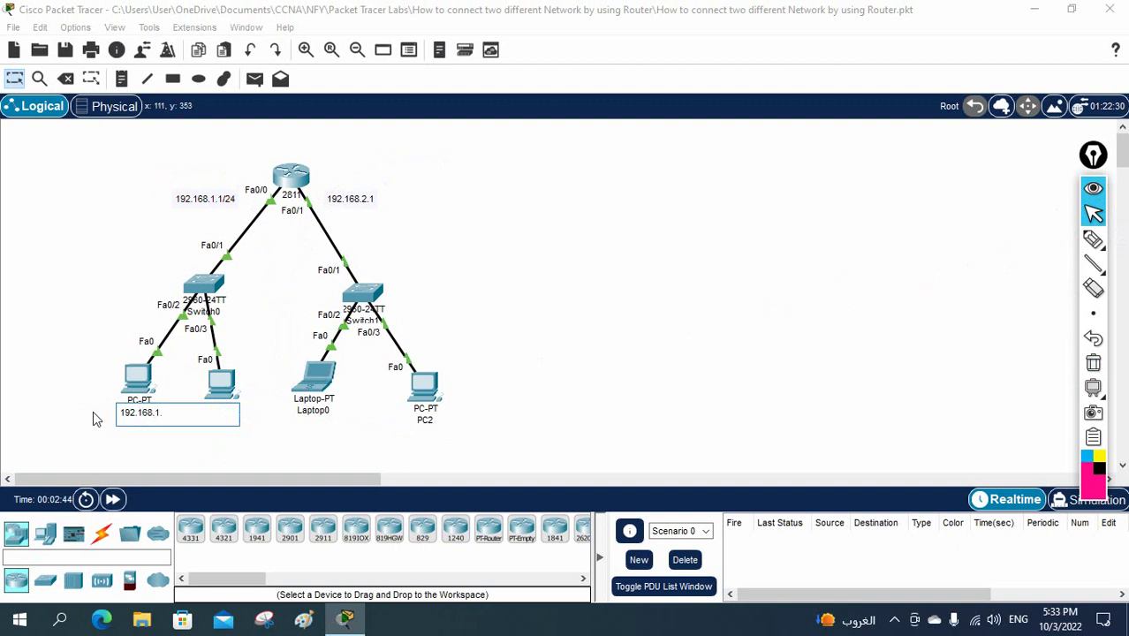
key("ctrl+a")
key("ctrl+c")
Step: Give PC0 the IPv4 address 192.168.1.2 with subnet mask 255.255.255.0
left_click(135, 380)
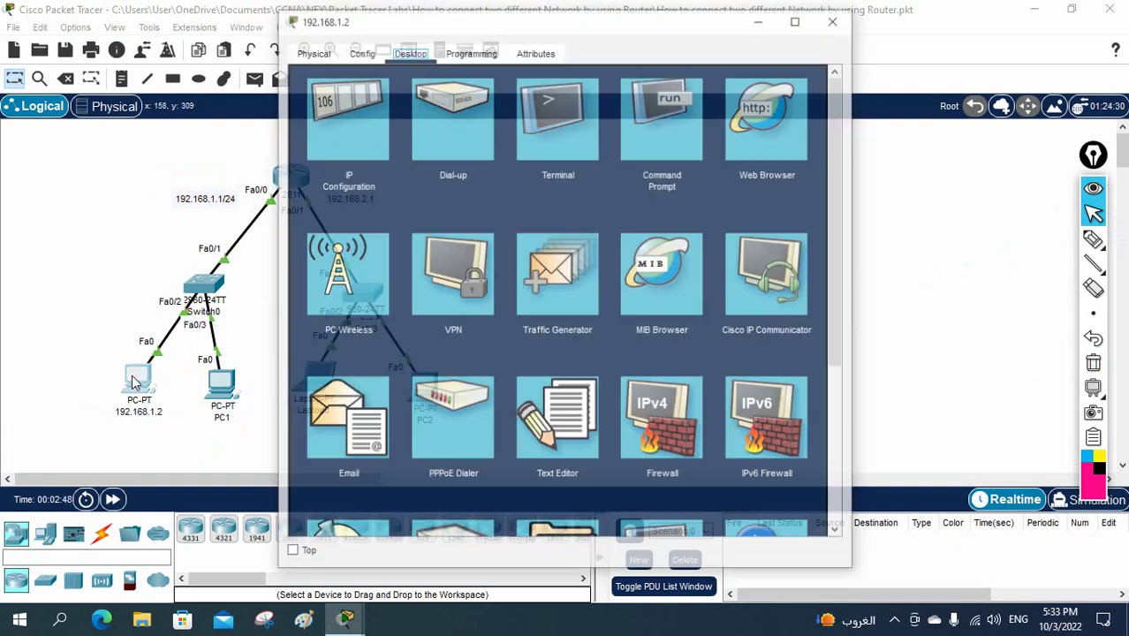
left_click(331, 106)
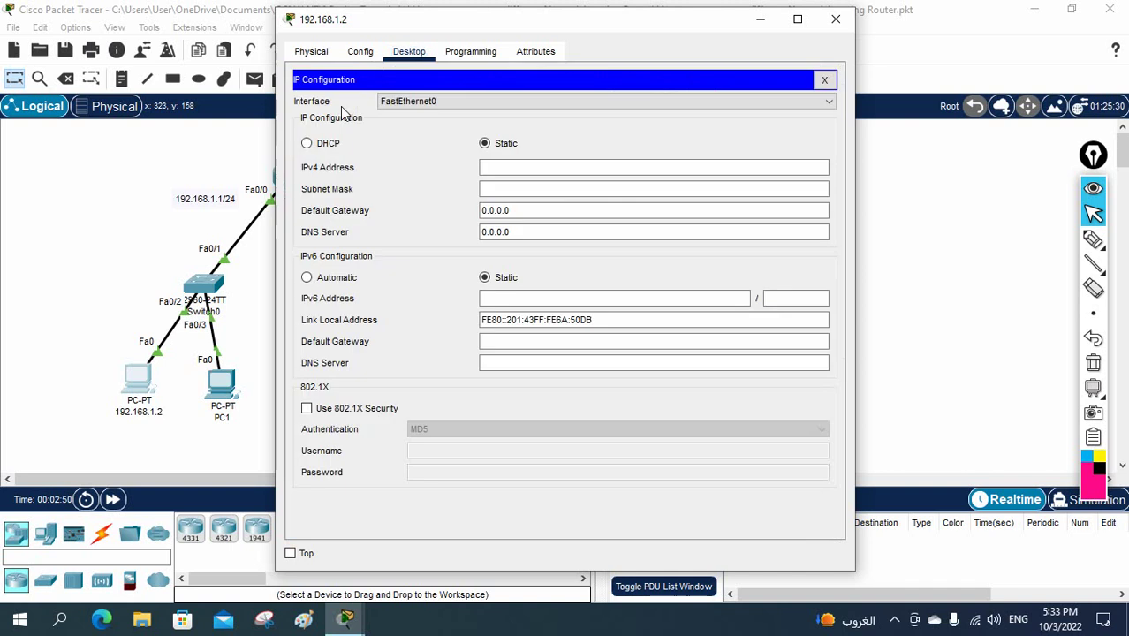
left_click(499, 170)
key("ctrl+v")
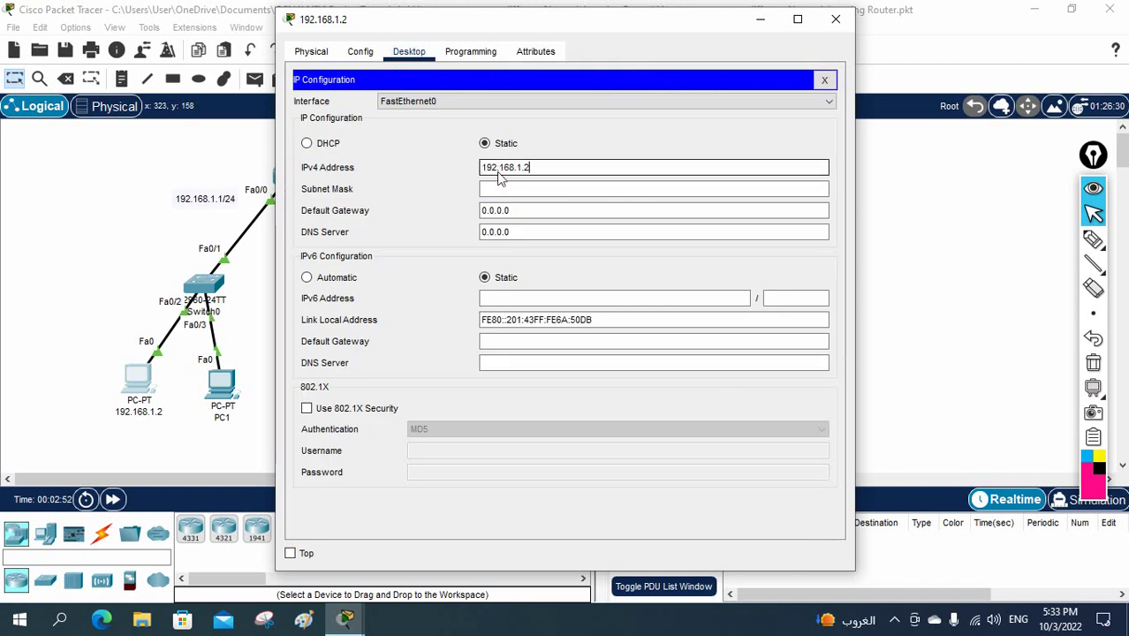
left_click(501, 186)
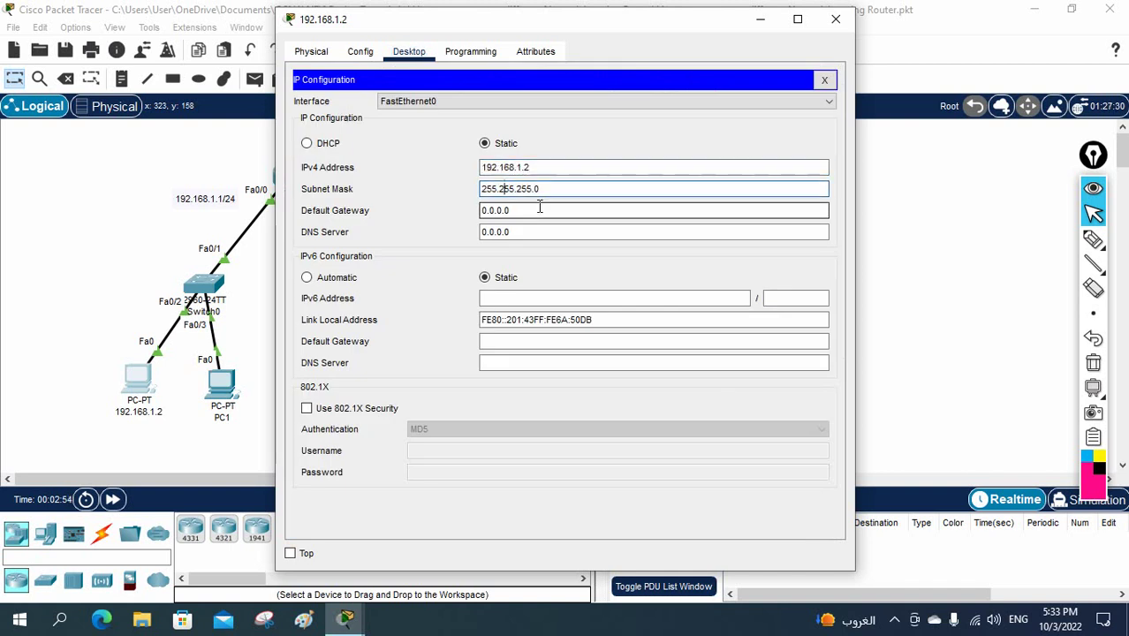
Step: Set PC0's default gateway to 192.168.1.1 and close its settings
left_click_drag(539, 210, 443, 199)
key("ctrl+v")
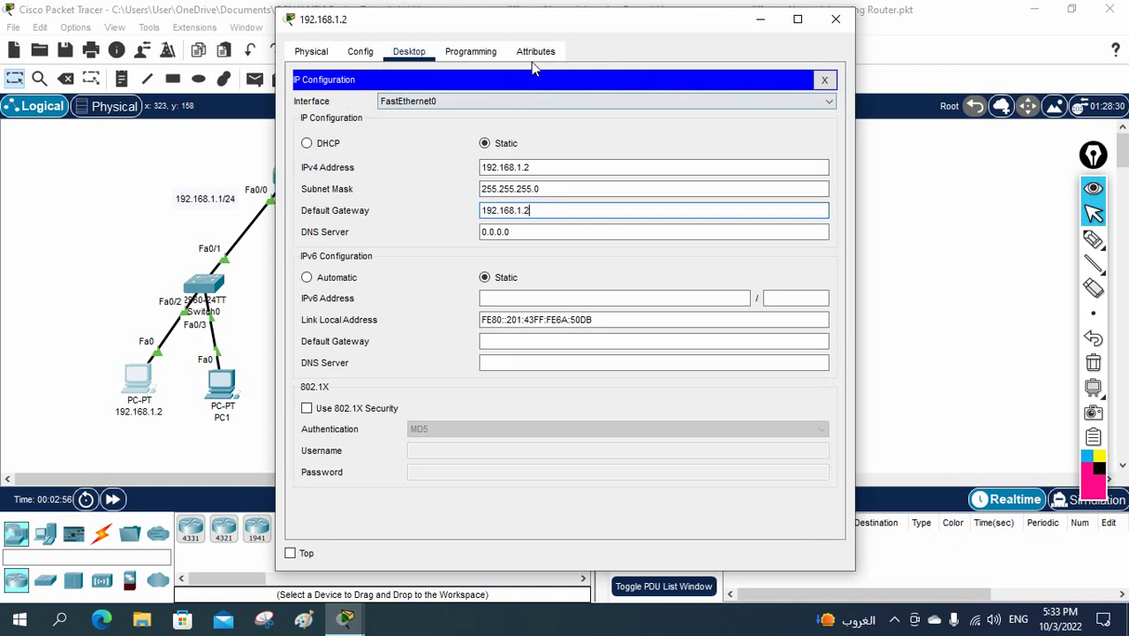
left_click_drag(553, 21, 708, 23)
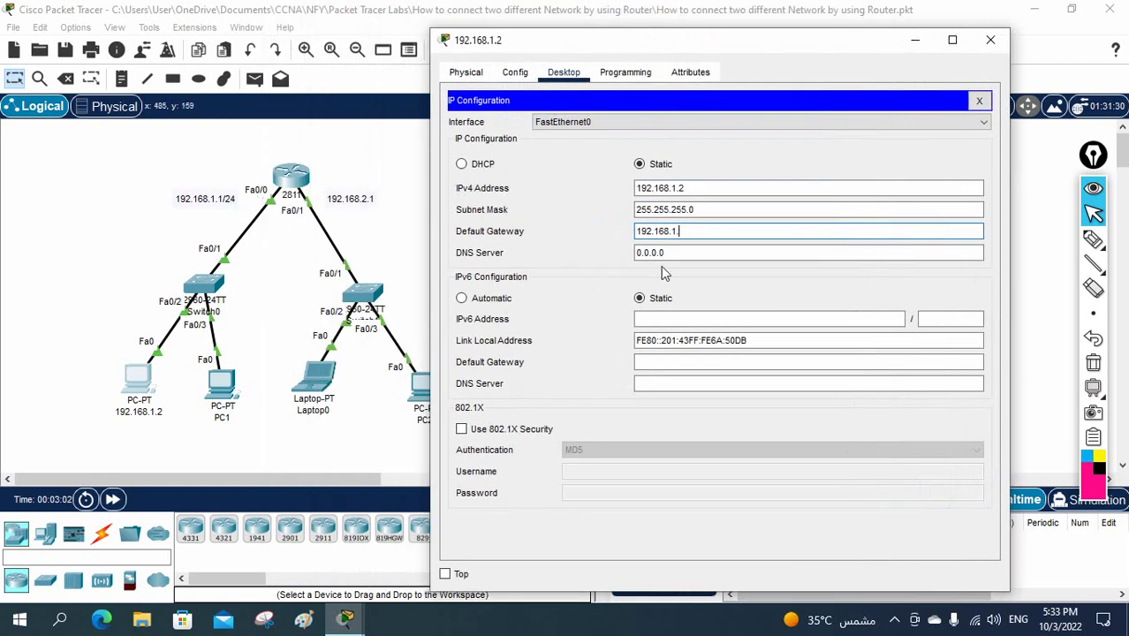
type("1")
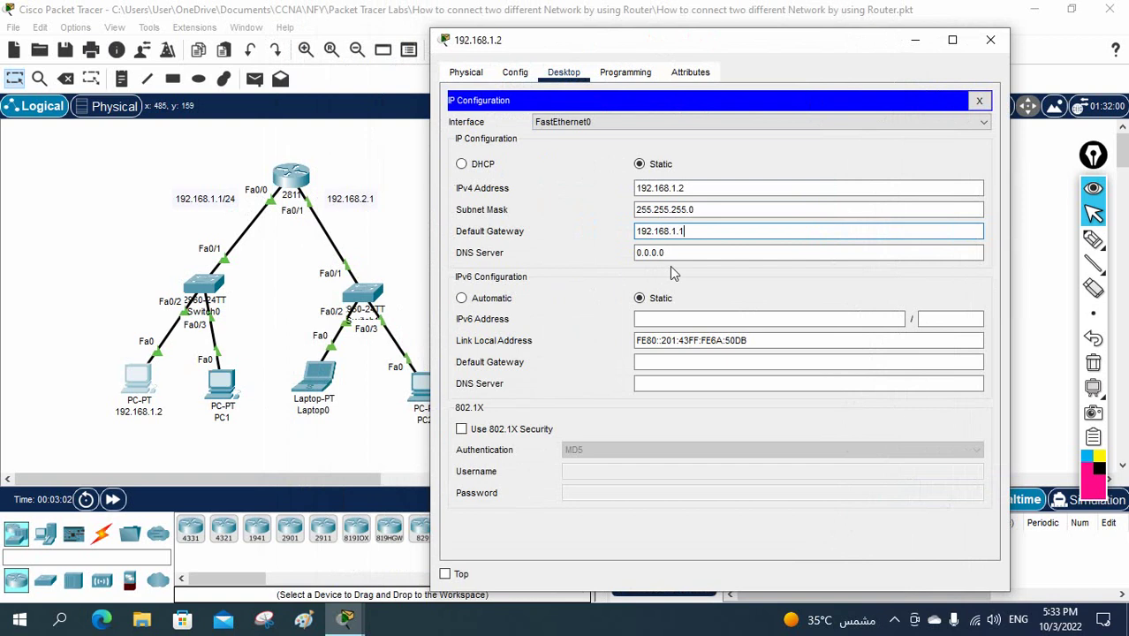
left_click(994, 44)
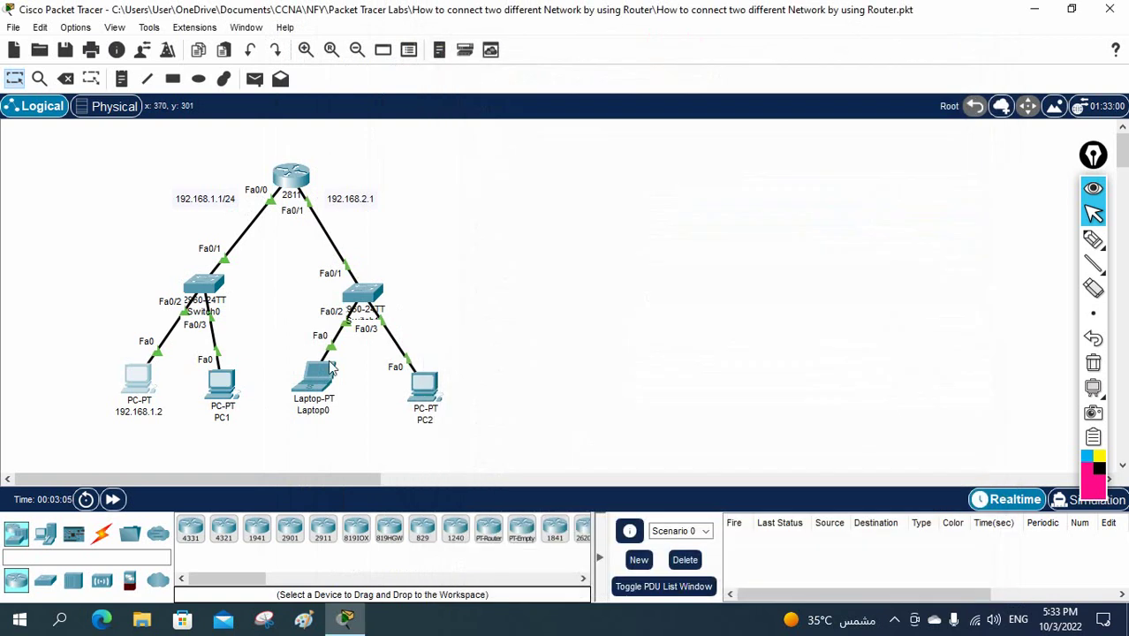
left_click(221, 417)
Step: Relabel PC1 as 192.168.1.3
key("ctrl+v")
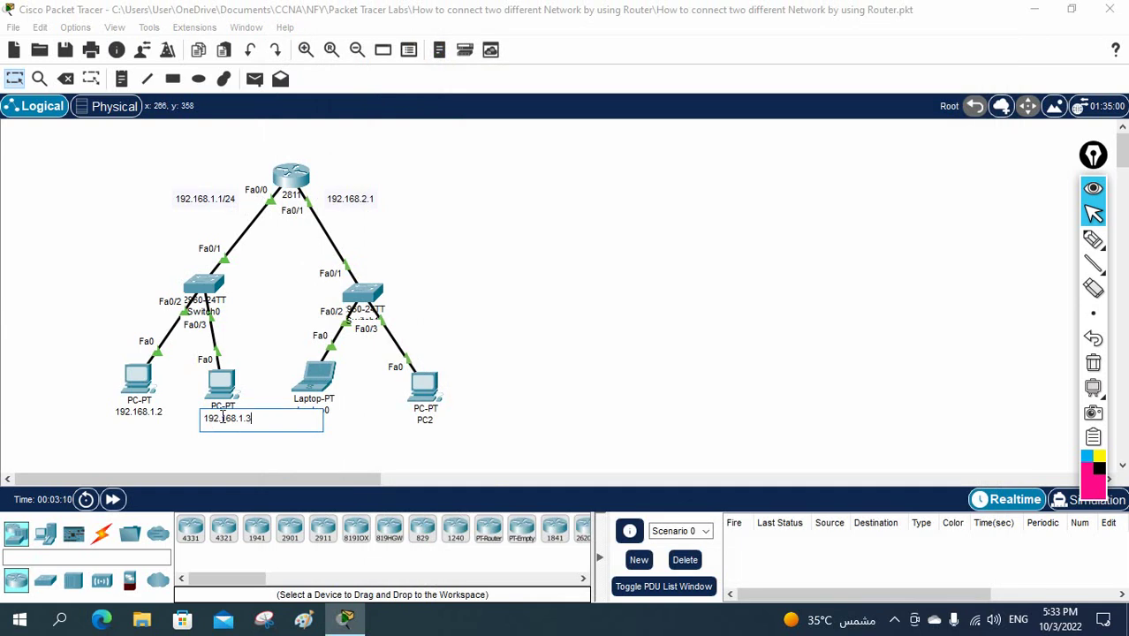
double_click(261, 418)
key("ctrl+c")
left_click(232, 395)
Step: Give PC1 IPv4 192.168.1.3 with mask 255.255.255.0 and begin entering its gateway
left_click(407, 51)
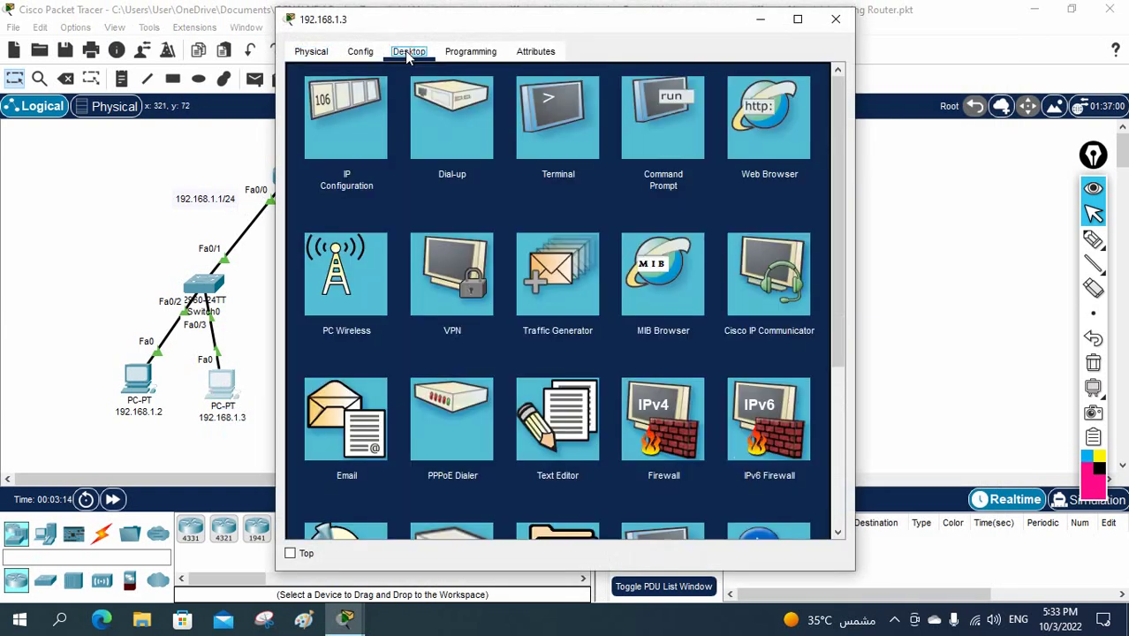
left_click(344, 100)
left_click(534, 166)
type("192.168.1.3")
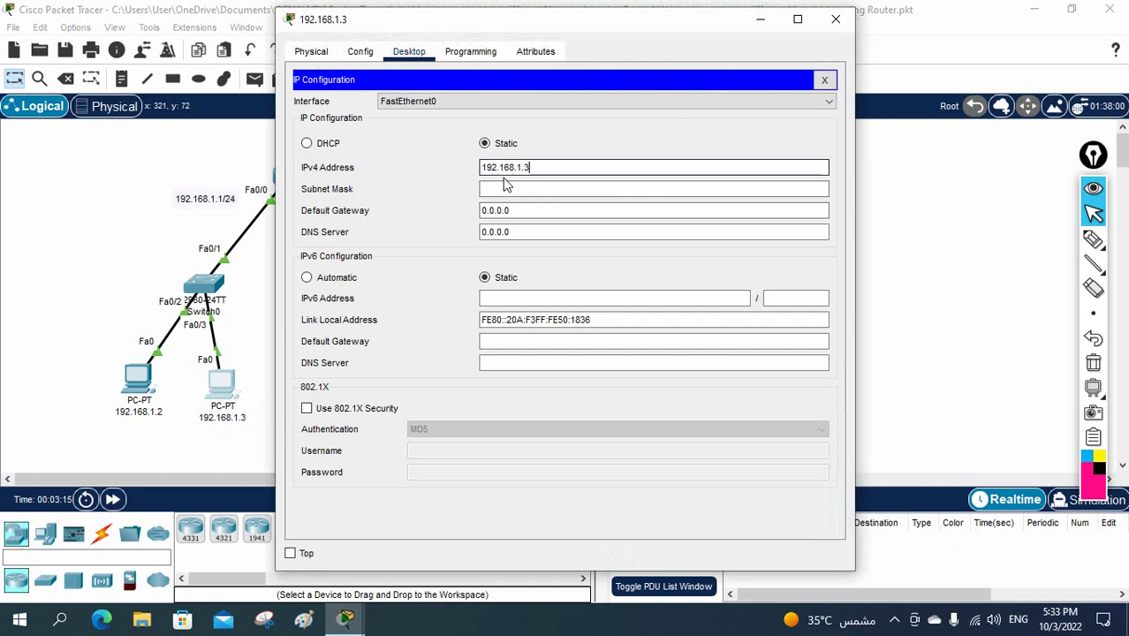
left_click(503, 188)
key("Tab")
type("192.168.1.3")
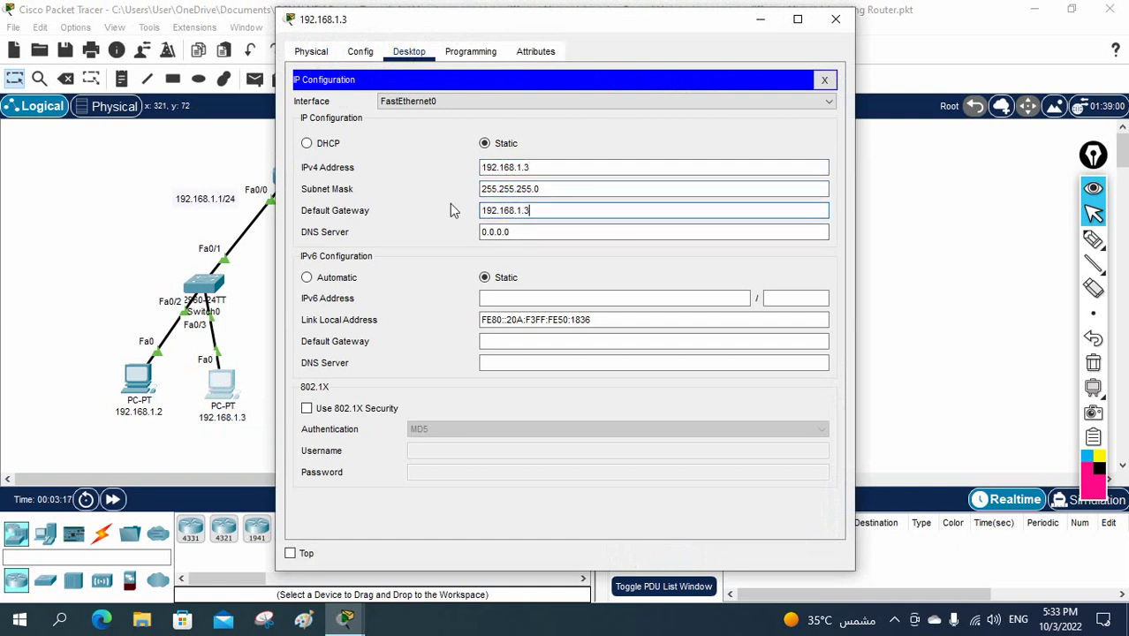
key("BackSpace")
Step: Finish PC1's default gateway entry and close its settings
type("4")
left_click(824, 79)
left_click(836, 18)
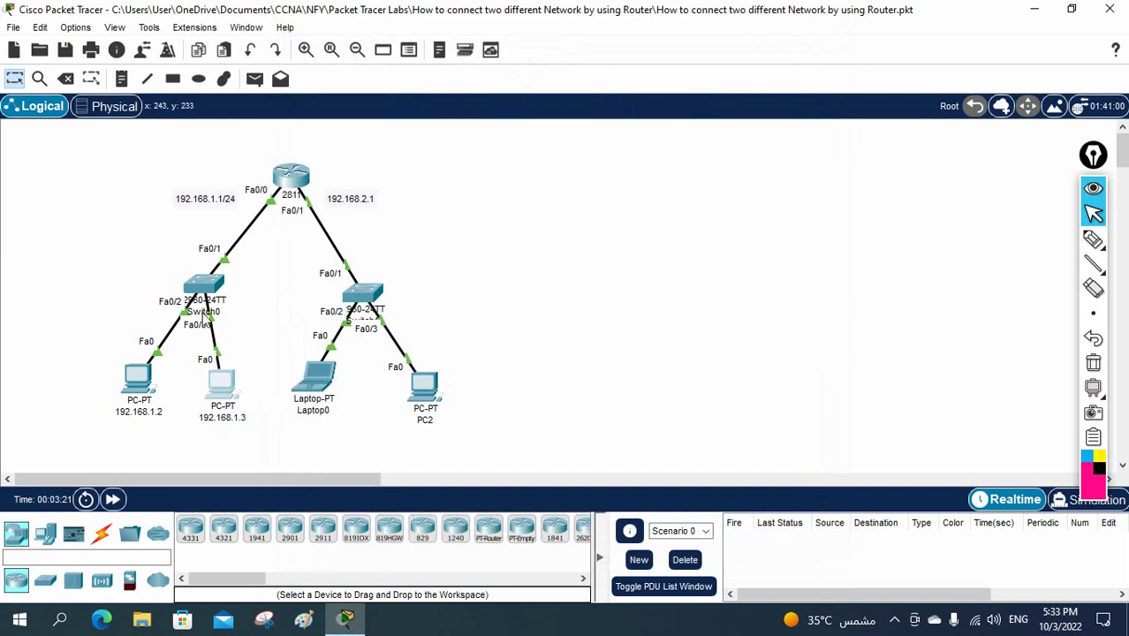
Step: Relabel Laptop0 as 192.168.2.2
left_click(318, 410)
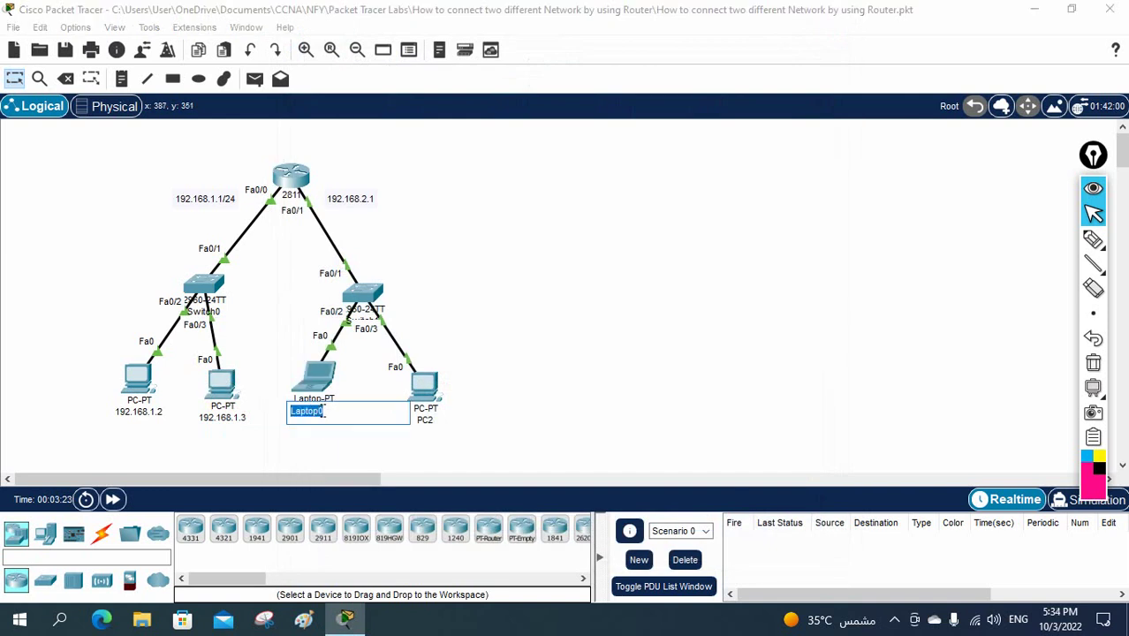
key("ctrl+v")
left_click(309, 382)
Step: Give Laptop0 IPv4 192.168.2.2 with subnet mask 255.255.255.0
left_click(309, 381)
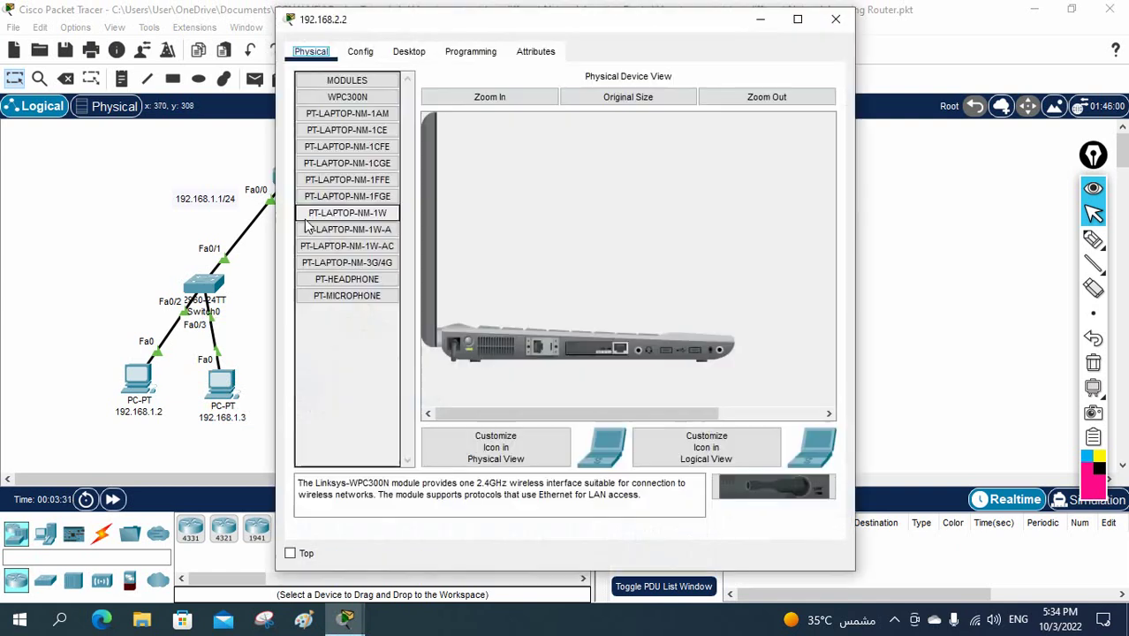
left_click(409, 53)
left_click(306, 132)
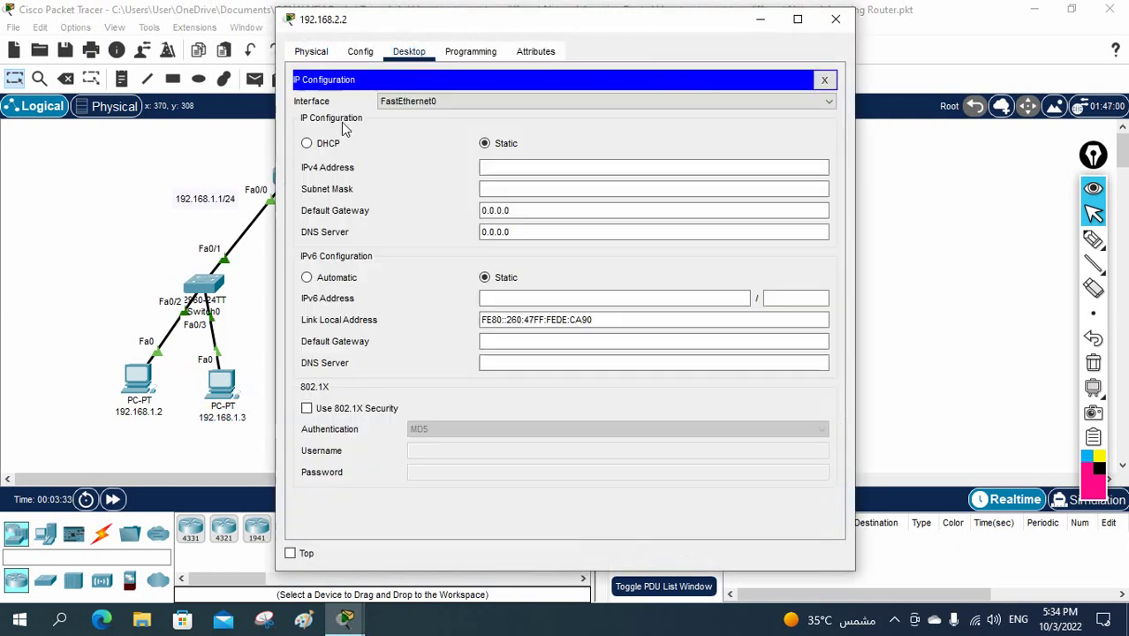
left_click(514, 168)
type("192.168.2.2")
left_click(514, 185)
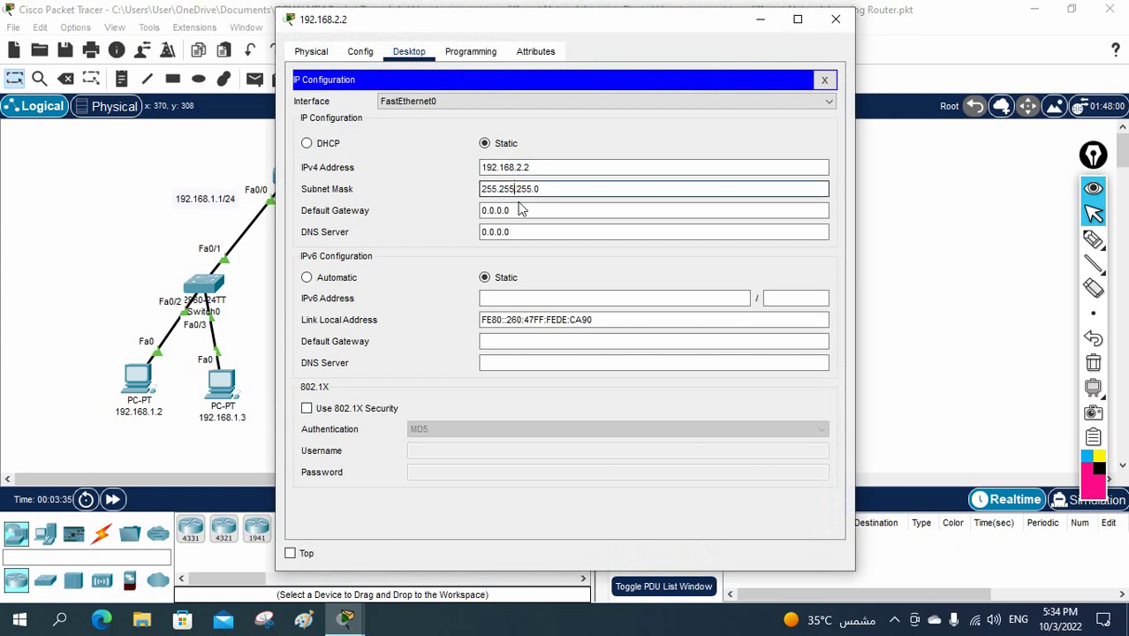
Step: Set Laptop0's default gateway to 192.168.2.1 and close its settings
key("Tab")
type("192.168.2.2")
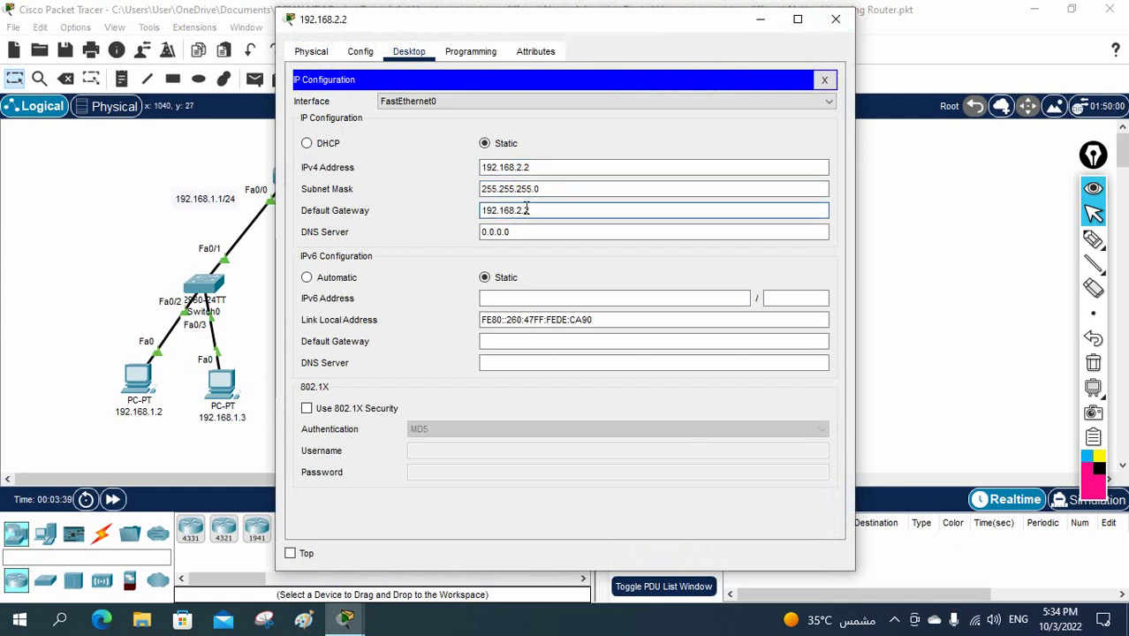
left_click_drag(530, 211, 526, 212)
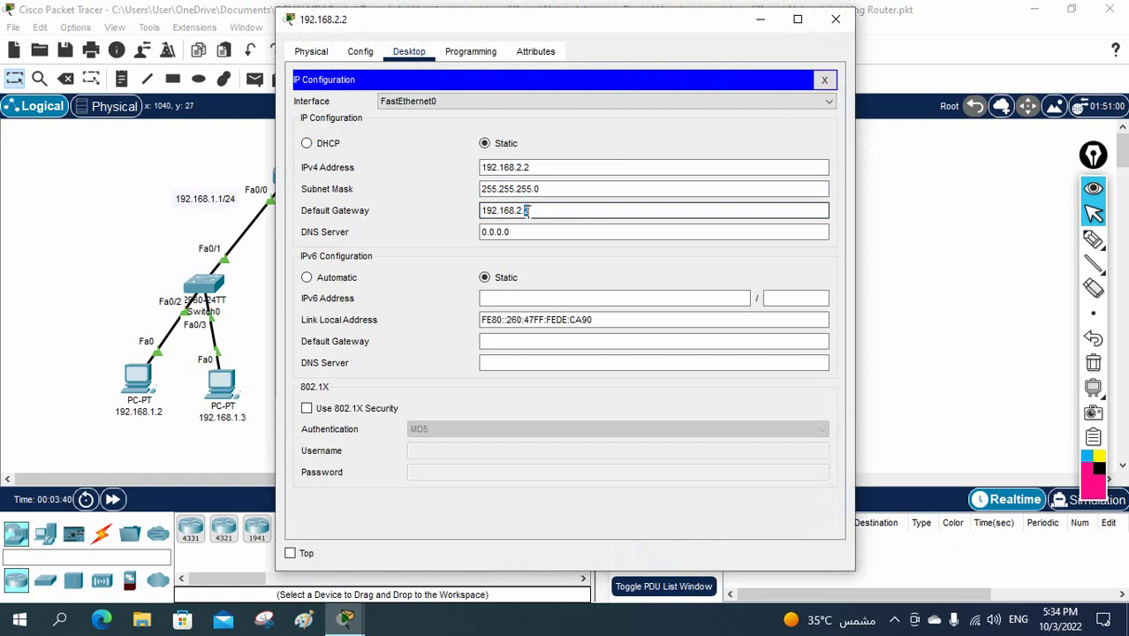
type("1")
left_click(834, 18)
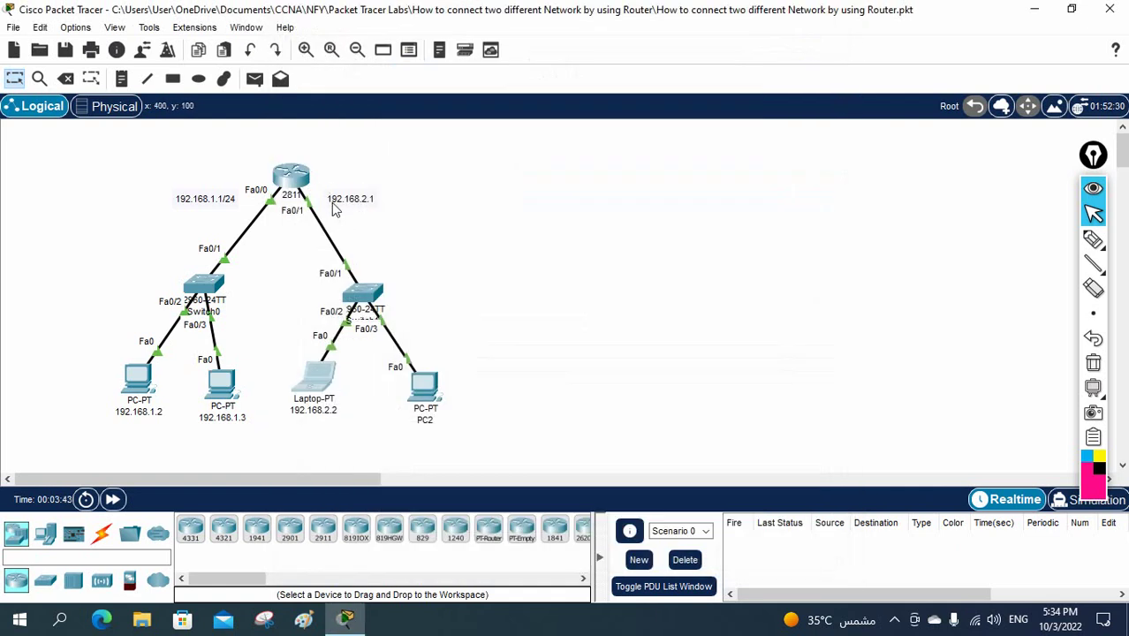
Step: Relabel PC2 as 192.168.2.3
left_click(429, 421)
type("192.168.2.2")
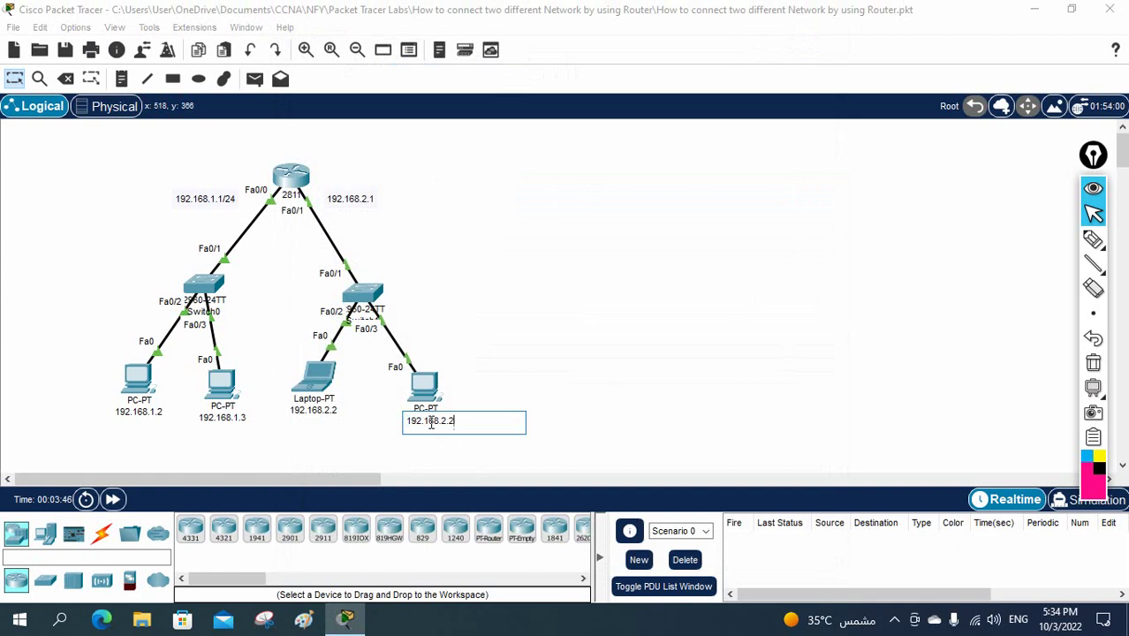
triple_click(432, 423)
key("ctrl+c")
left_click(426, 384)
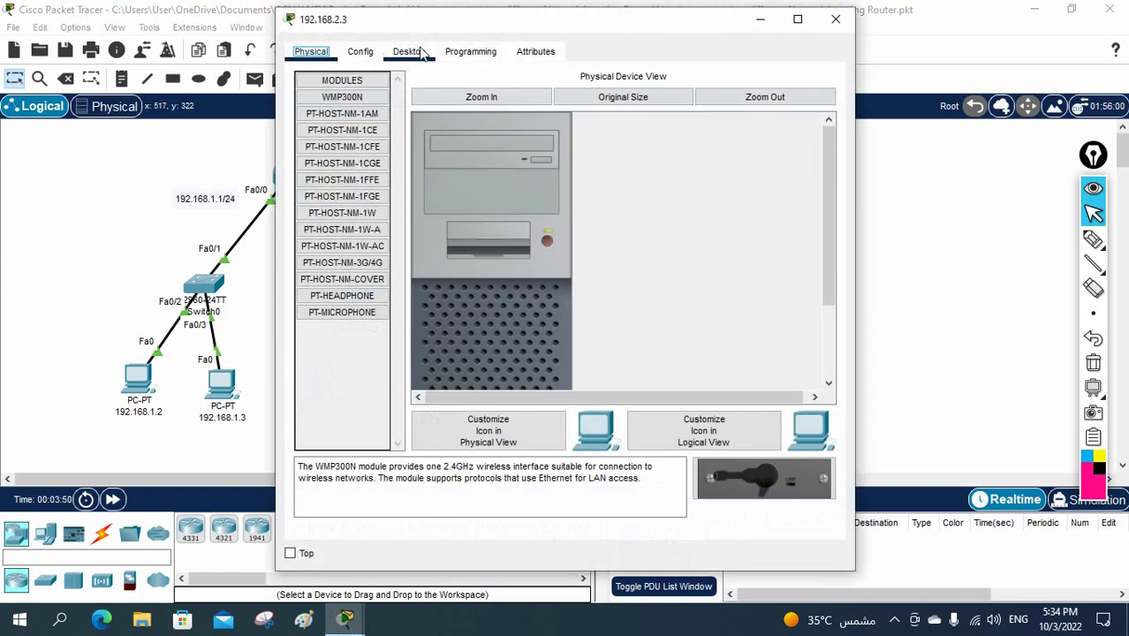
Step: Configure PC2 with IPv4 192.168.2.3, mask 255.255.255.0 and gateway 192.168.2.1
left_click(409, 51)
left_click(327, 126)
left_click(552, 167)
type("192.168.2.3")
left_click(537, 188)
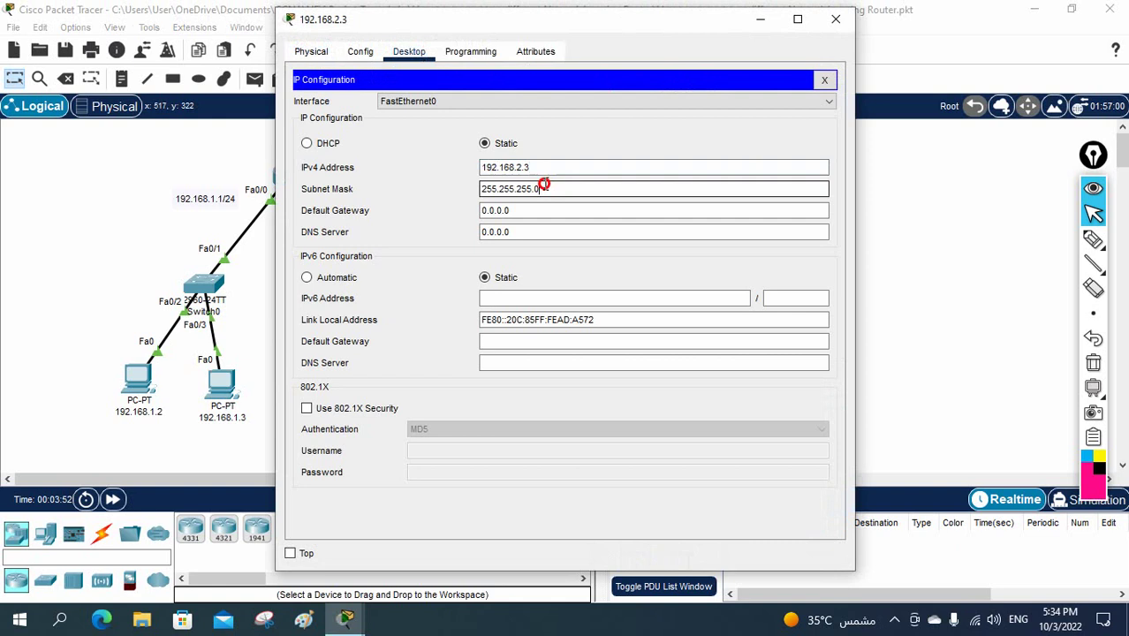
left_click_drag(534, 210, 453, 208)
key("ctrl+v")
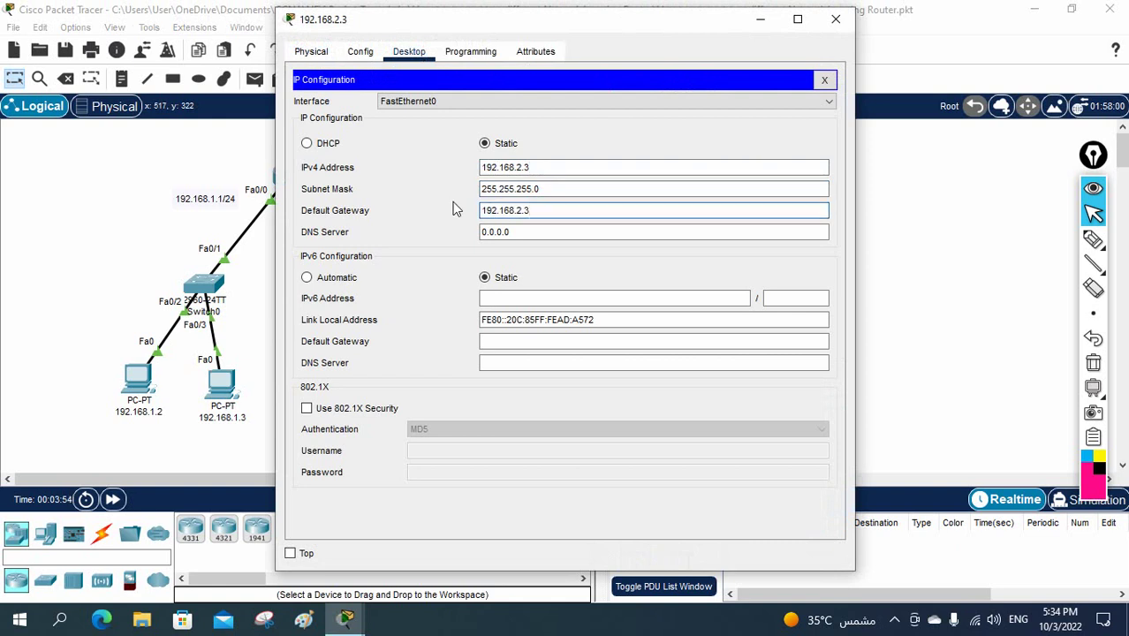
type("1")
left_click(836, 19)
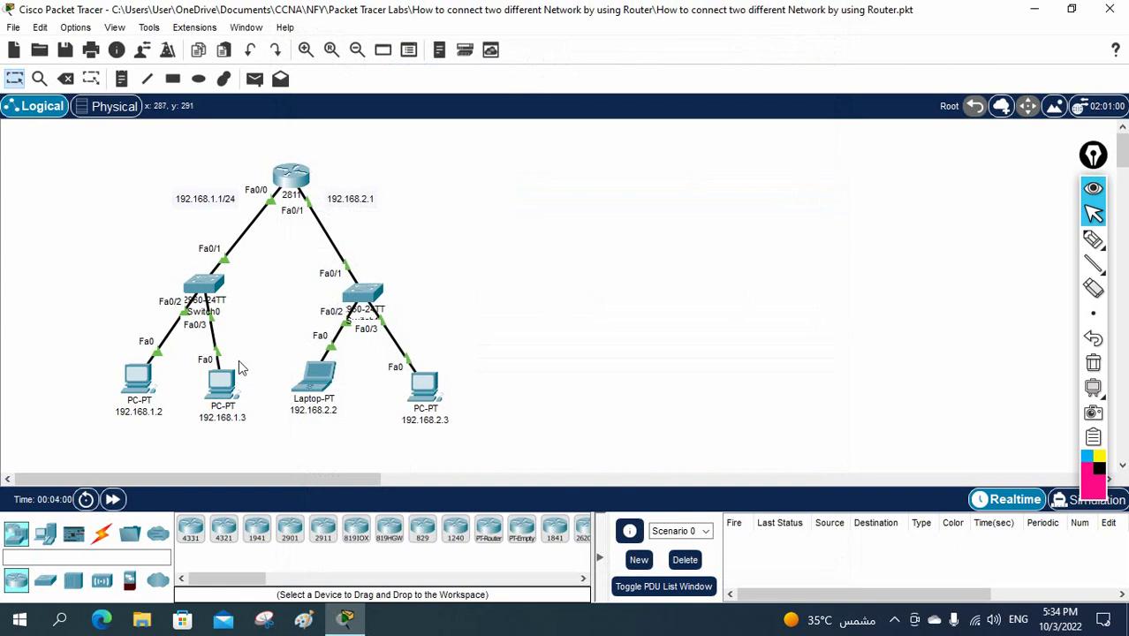
Step: Add a new laptop to the right of the router
left_click_drag(96, 480, 121, 480)
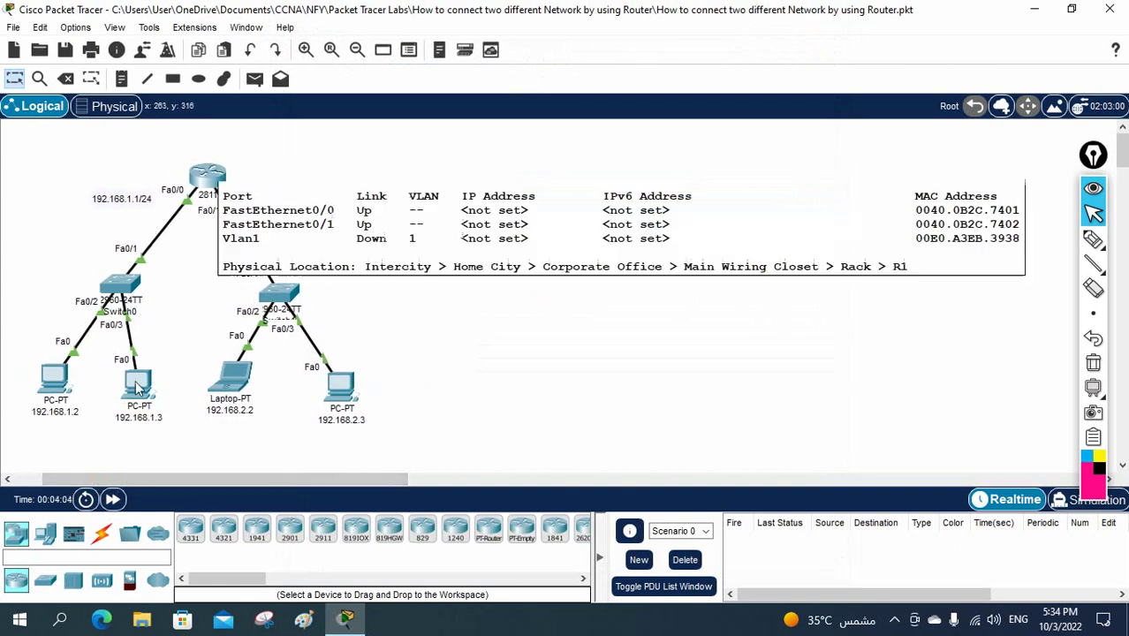
left_click(46, 534)
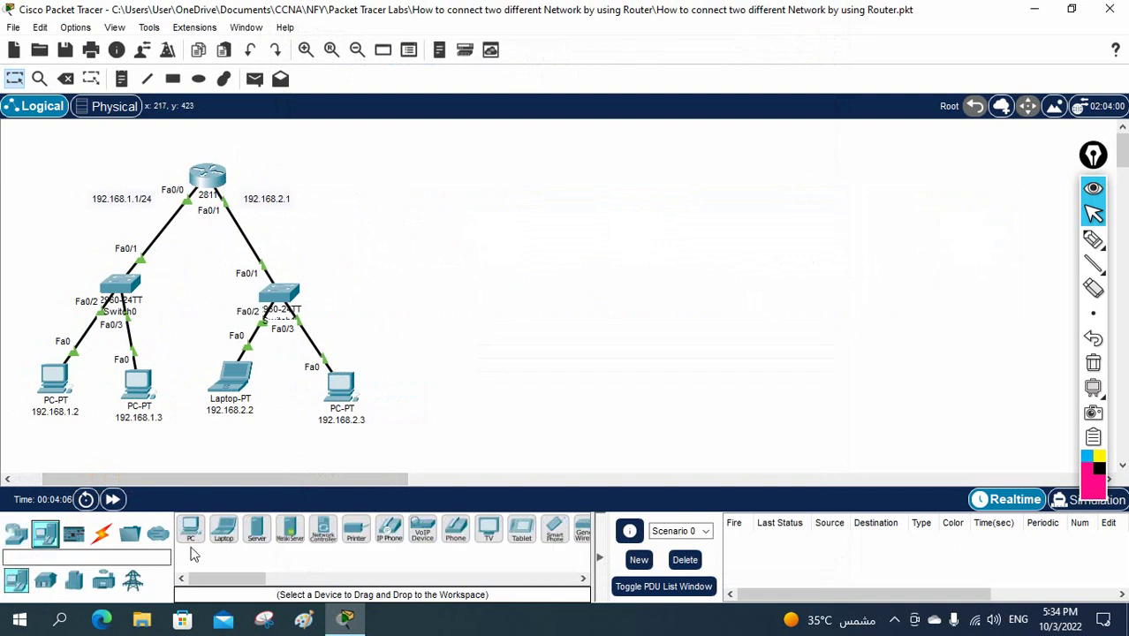
left_click_drag(221, 534, 380, 183)
Step: Connect the router's Console port to Laptop0's RS 232 port, then move Laptop0 further right
left_click(108, 527)
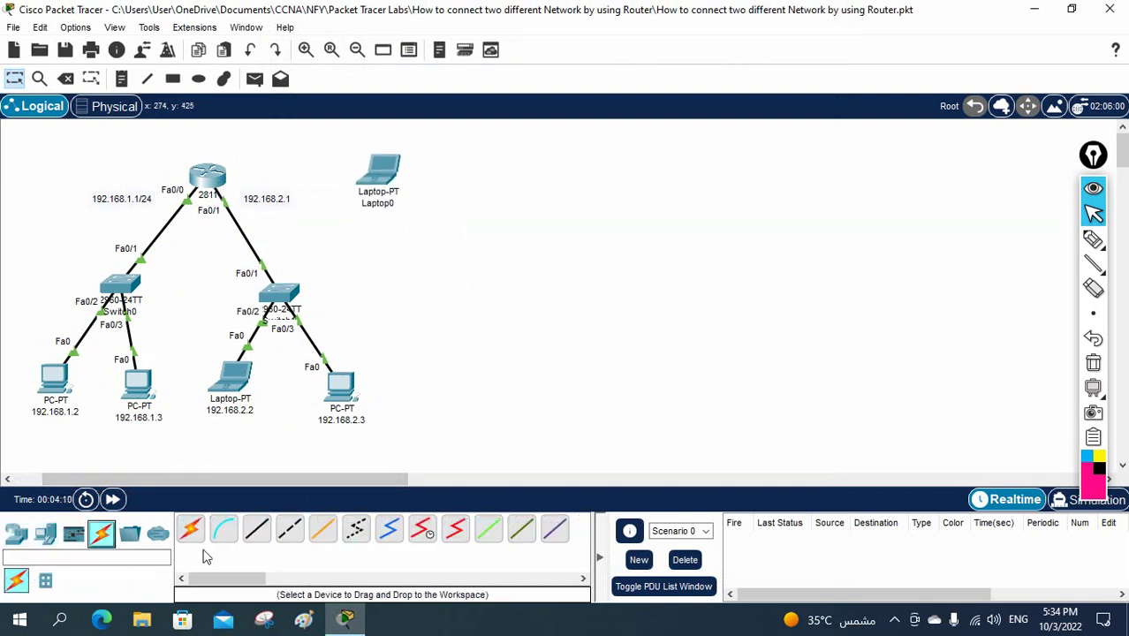
left_click(224, 528)
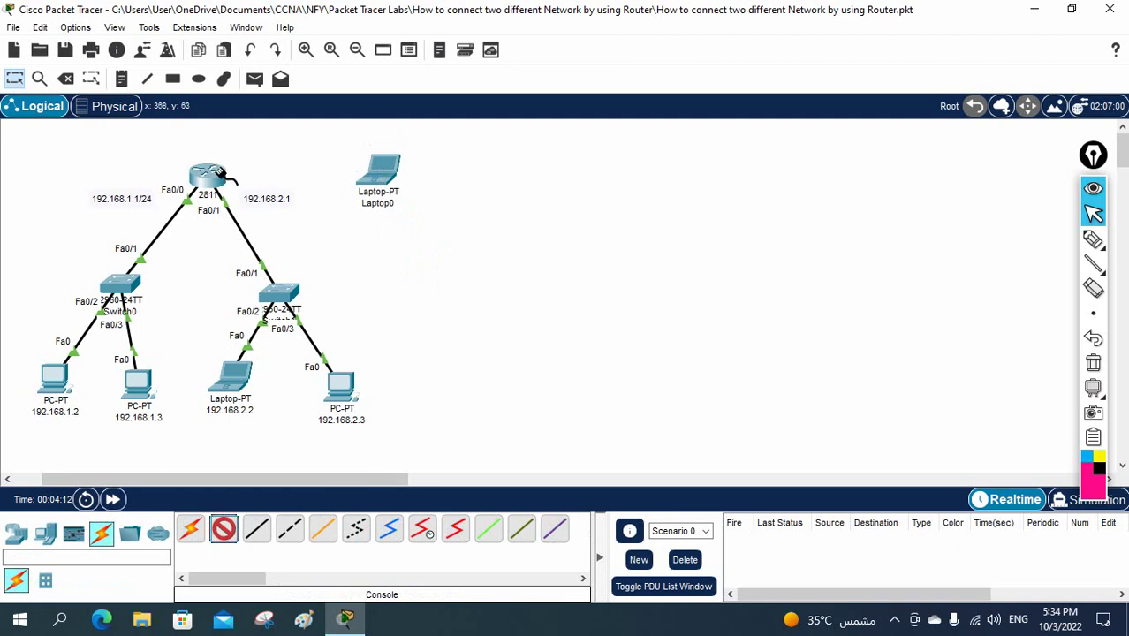
left_click(216, 175)
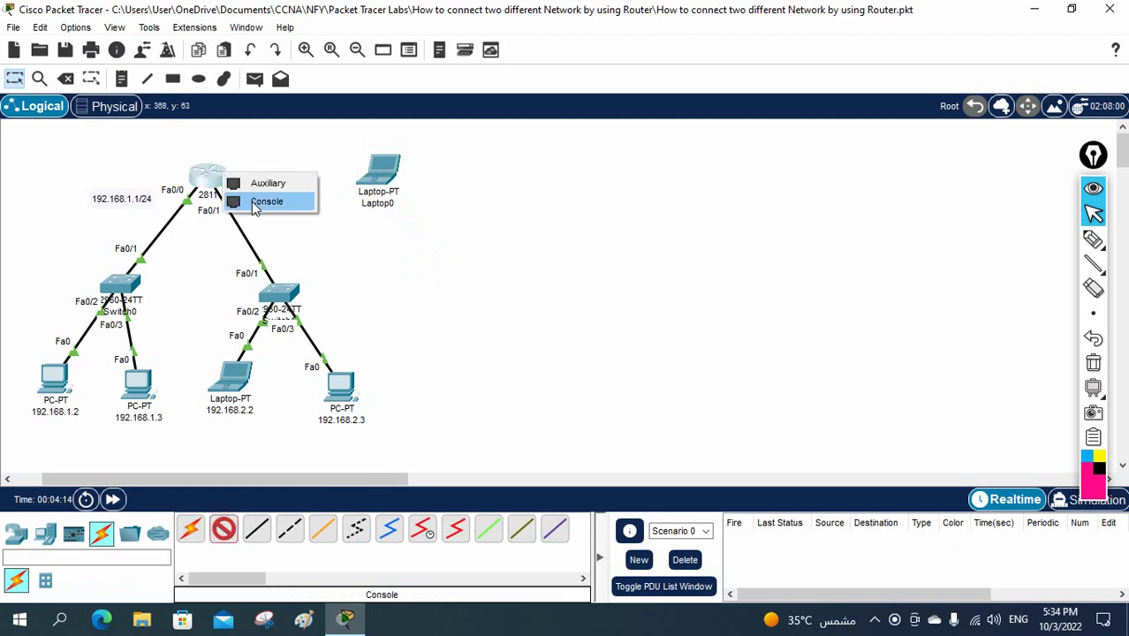
left_click(253, 202)
left_click(380, 174)
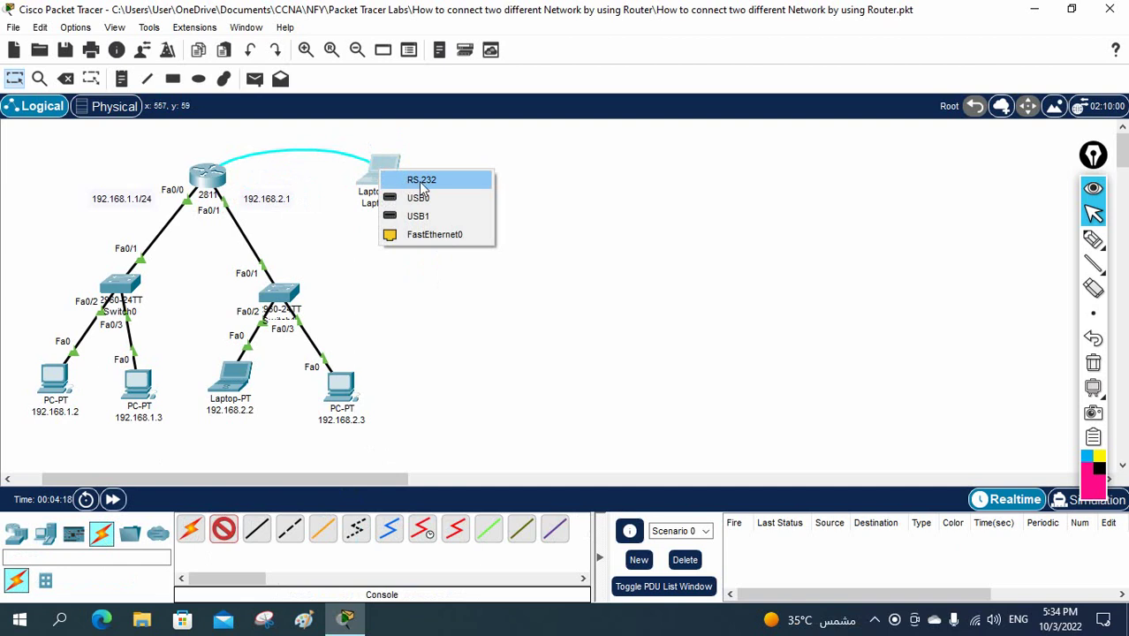
left_click(421, 181)
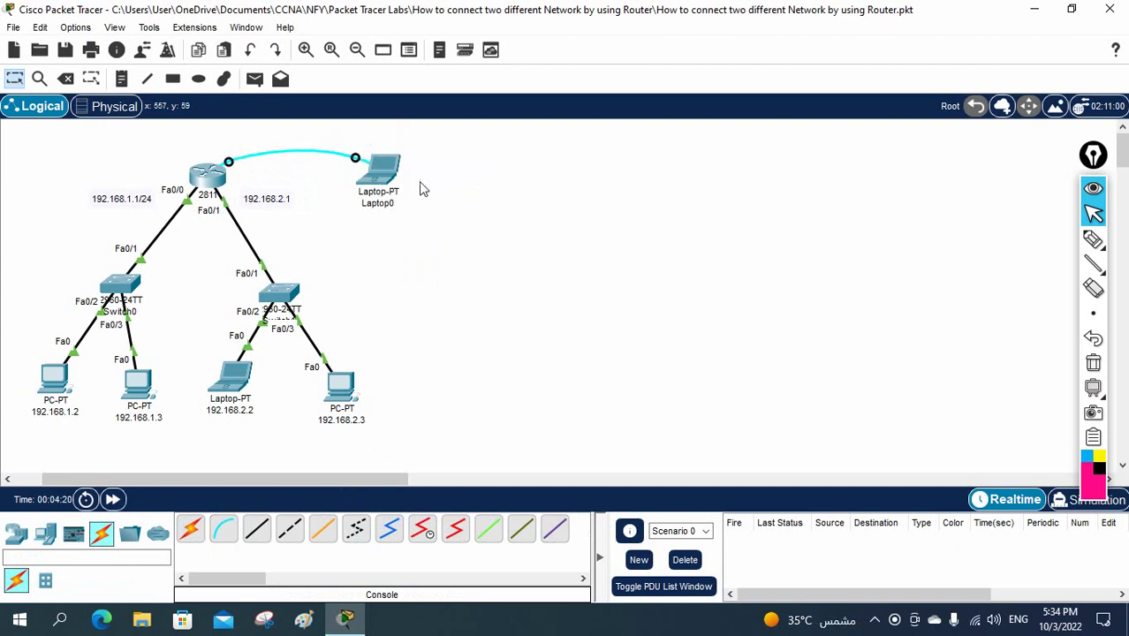
left_click_drag(378, 181, 521, 194)
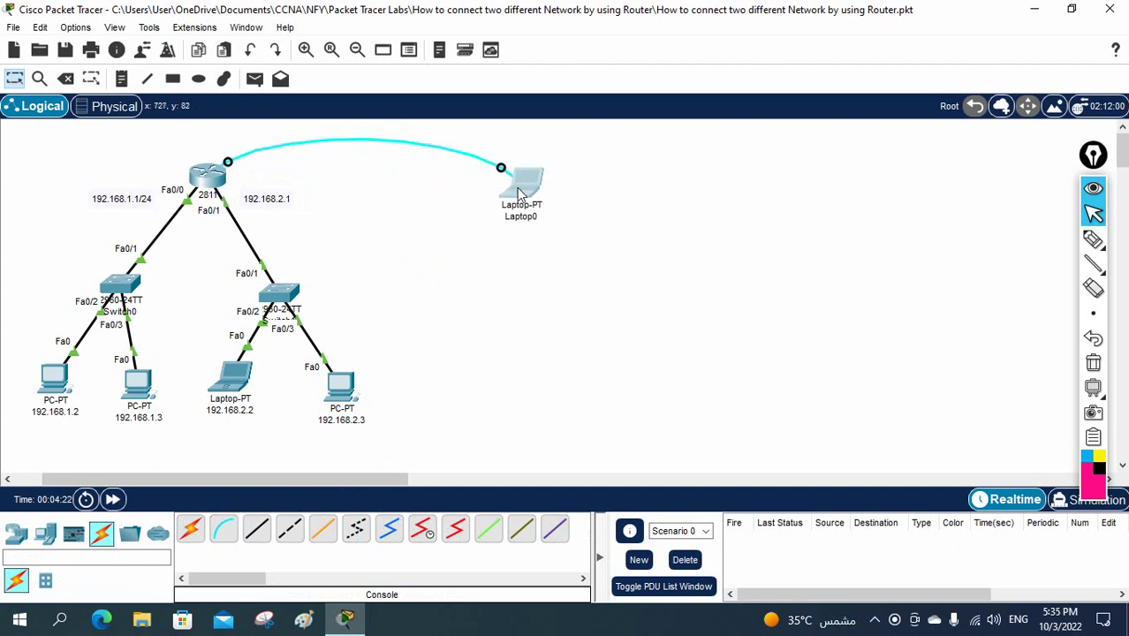
left_click(521, 195)
Step: Open Laptop0's Terminal with default 9600 8N1 settings and widen the console window
left_click(423, 53)
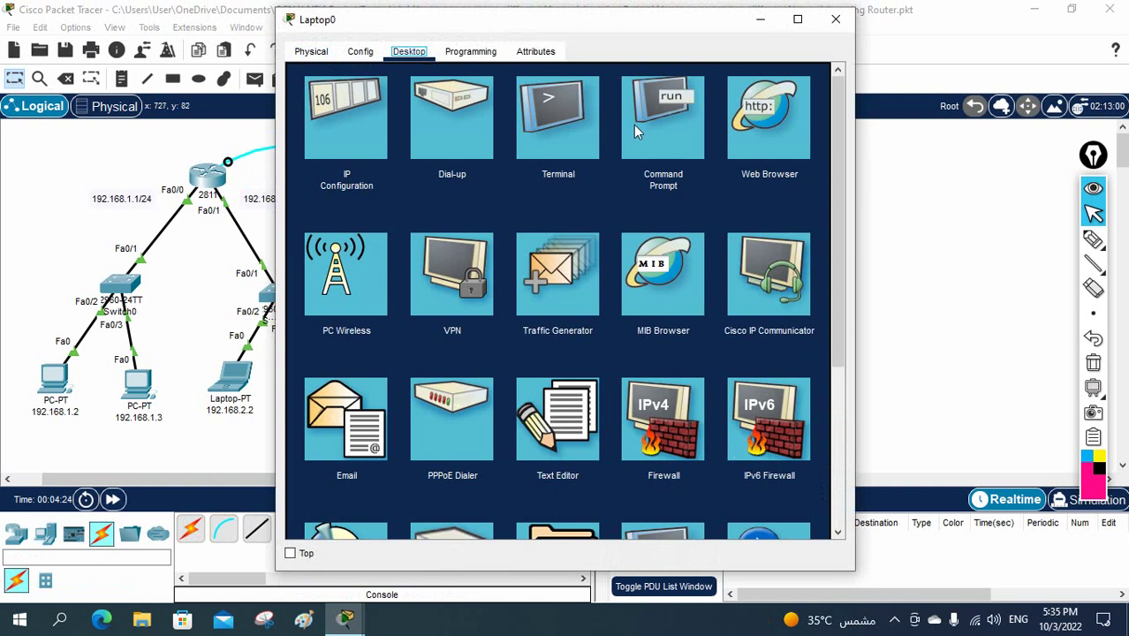
left_click(571, 133)
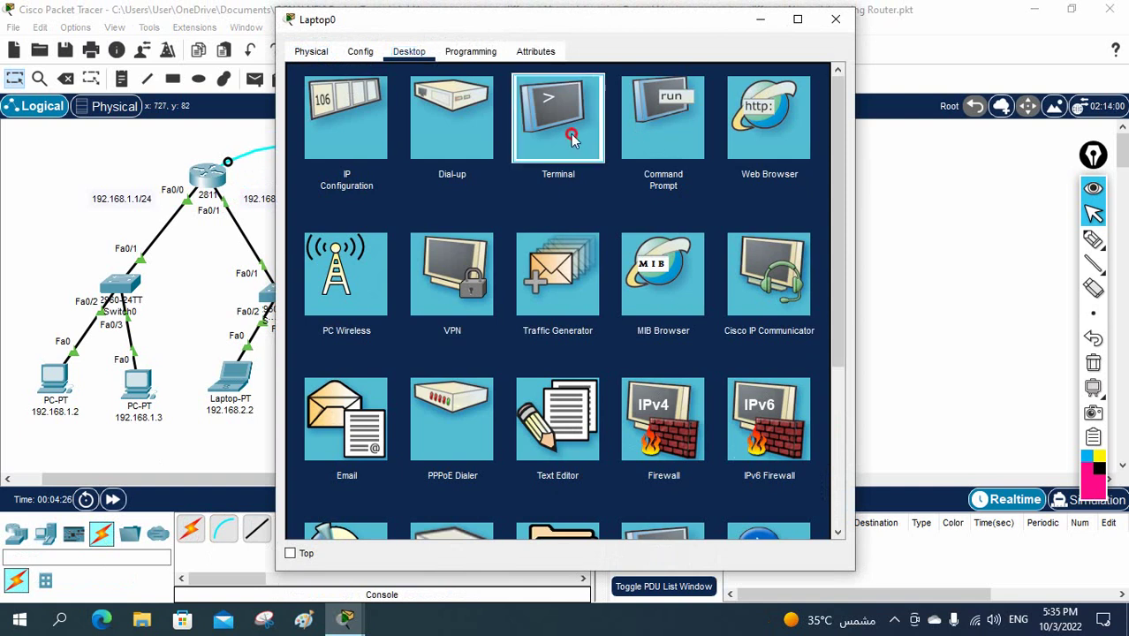
left_click(794, 237)
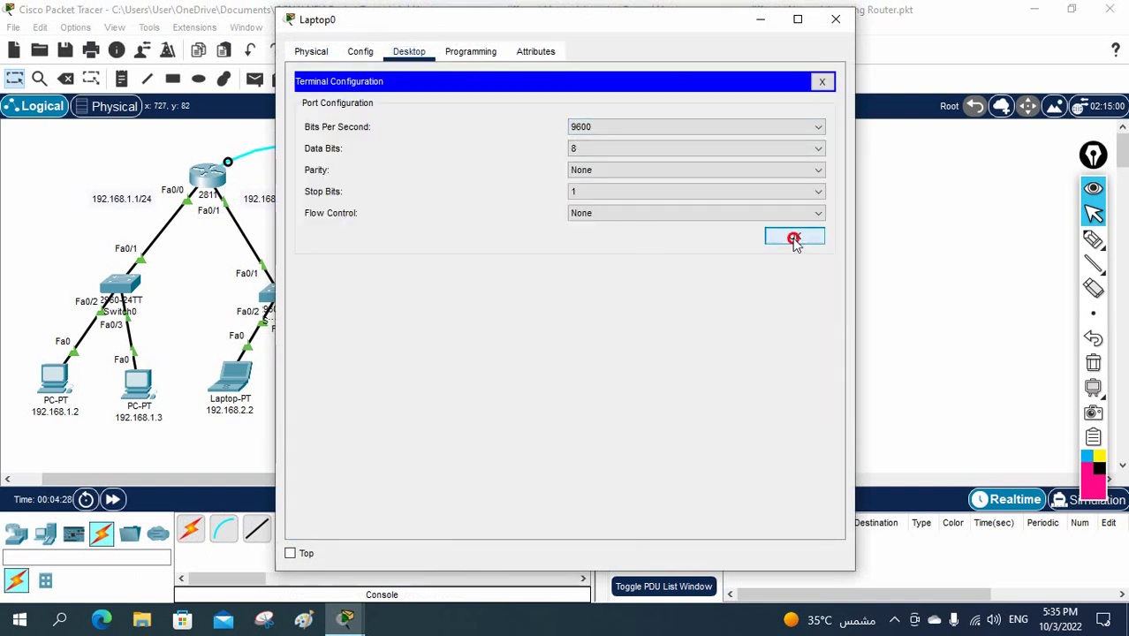
left_click_drag(855, 239, 1114, 243)
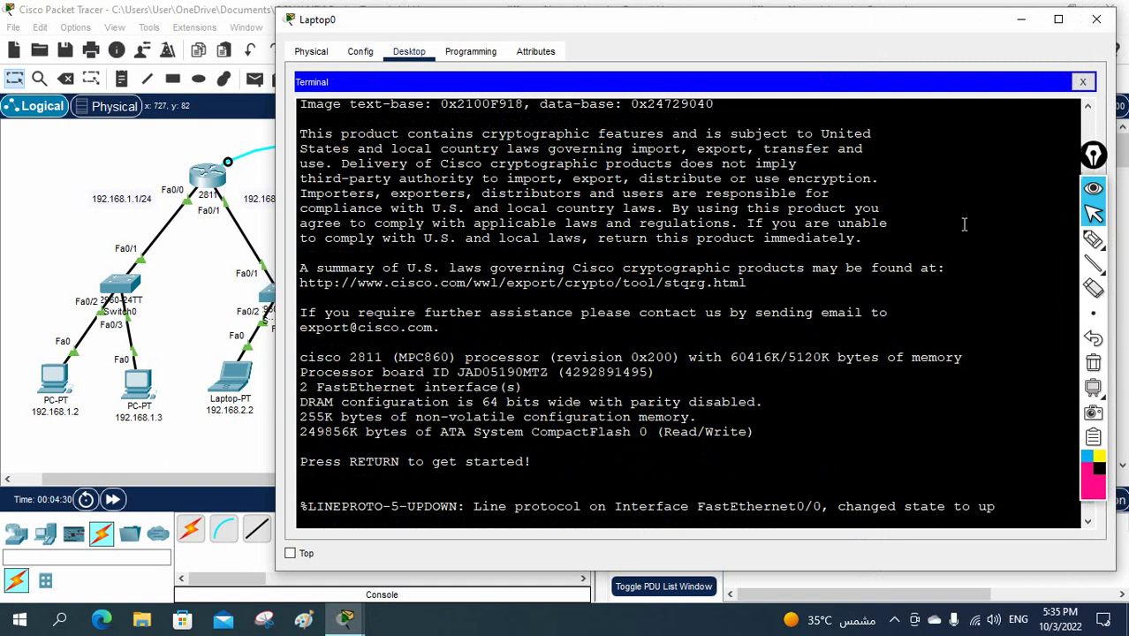
left_click_drag(683, 25, 737, 29)
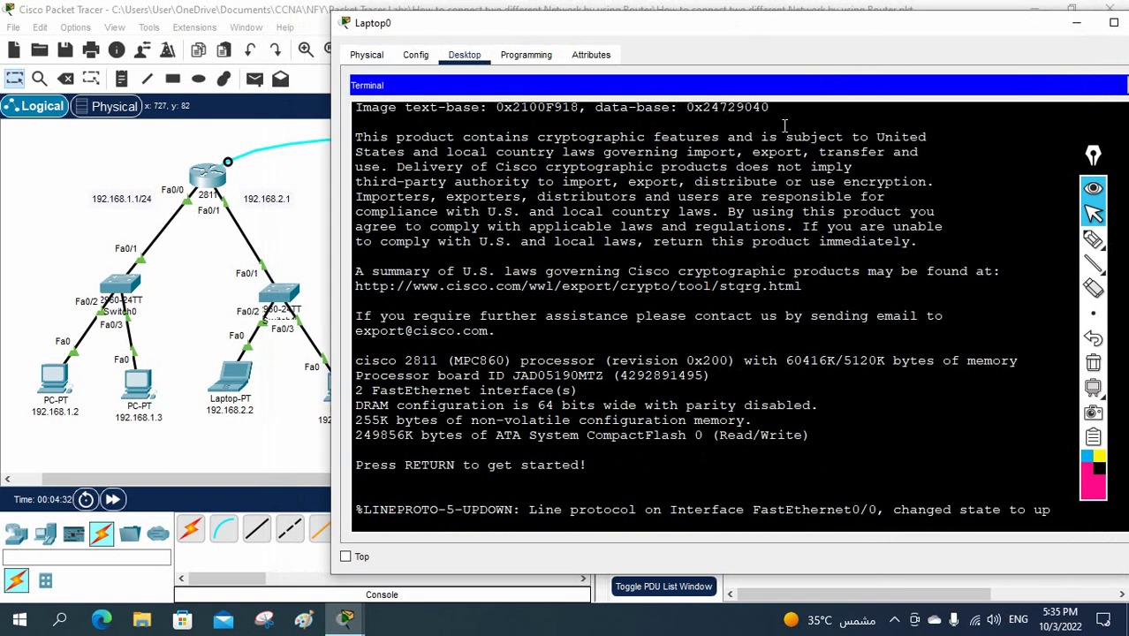
left_click_drag(1093, 156, 76, 155)
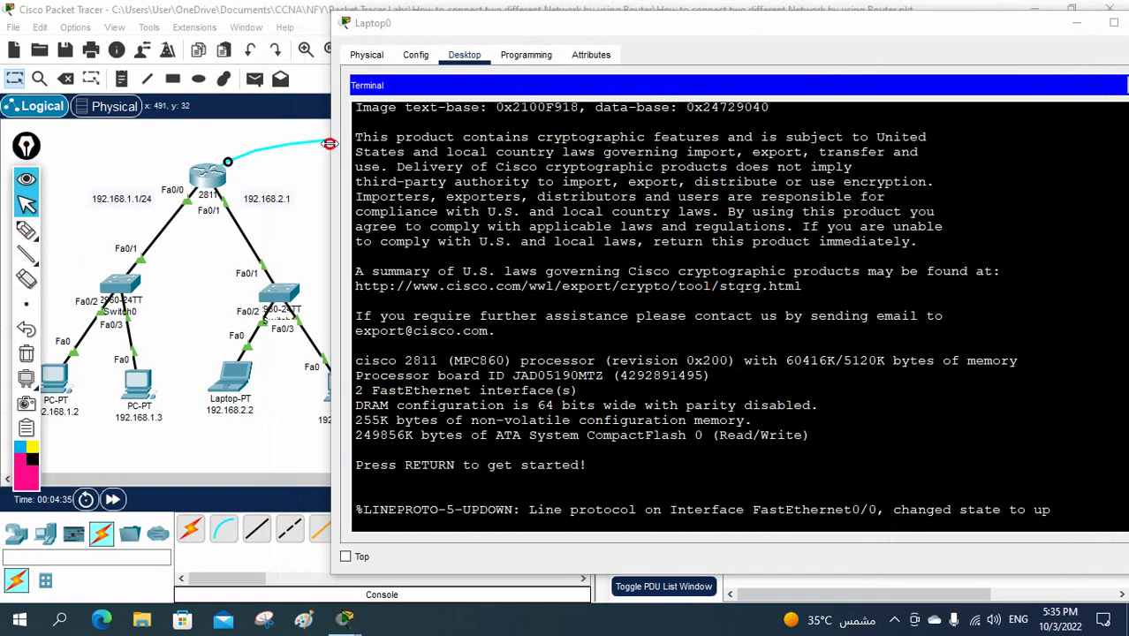
left_click_drag(677, 28, 626, 29)
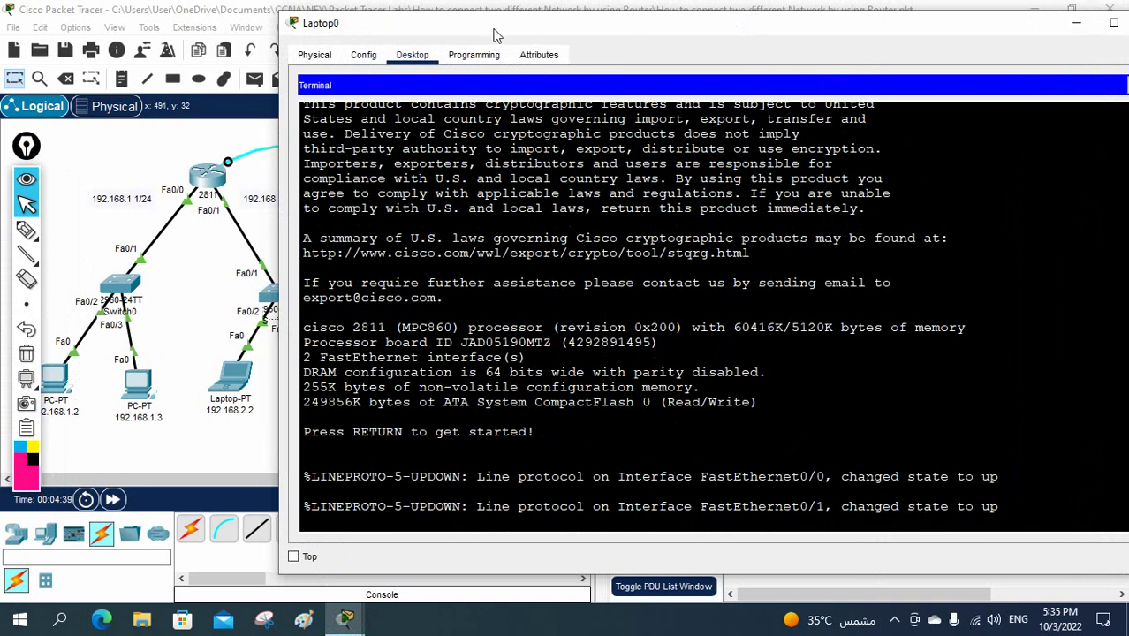
left_click_drag(495, 35, 546, 35)
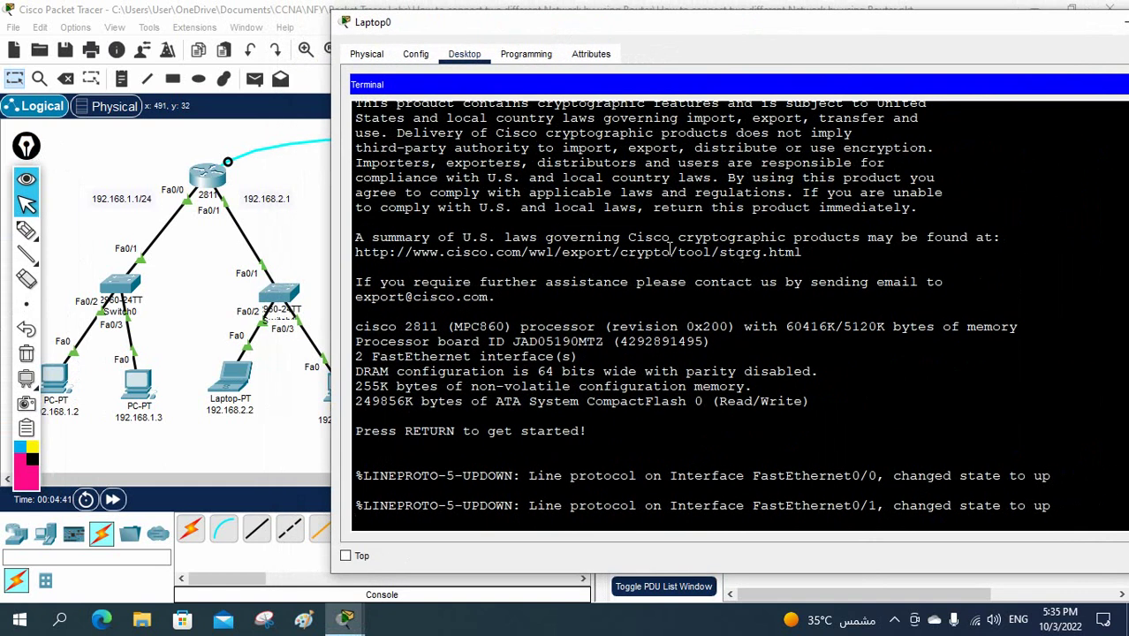
Step: From the console, enter en and config t, set hostname R1, then enter int f0/0
key("Return")
key("Return")
key("Return")
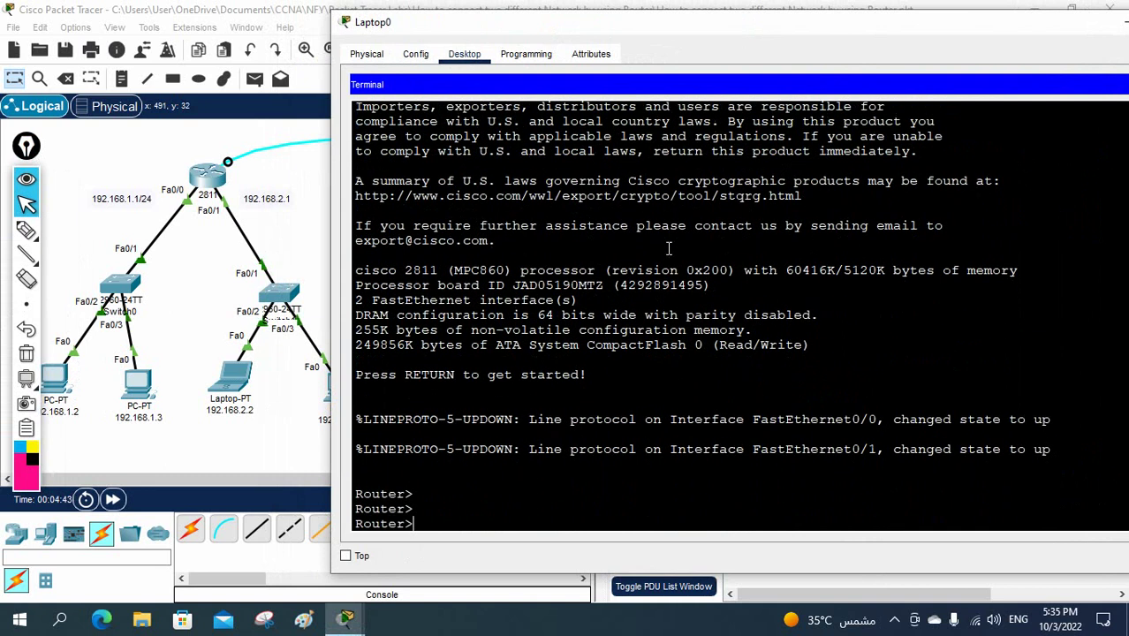
type("en")
key("Return")
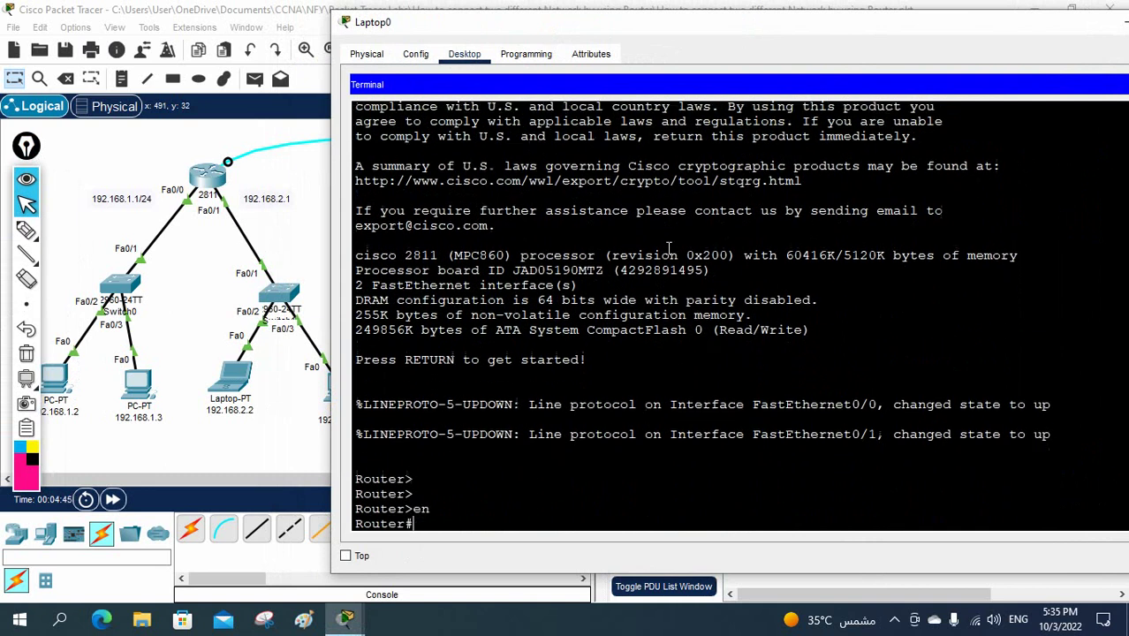
type("config t")
key("Return")
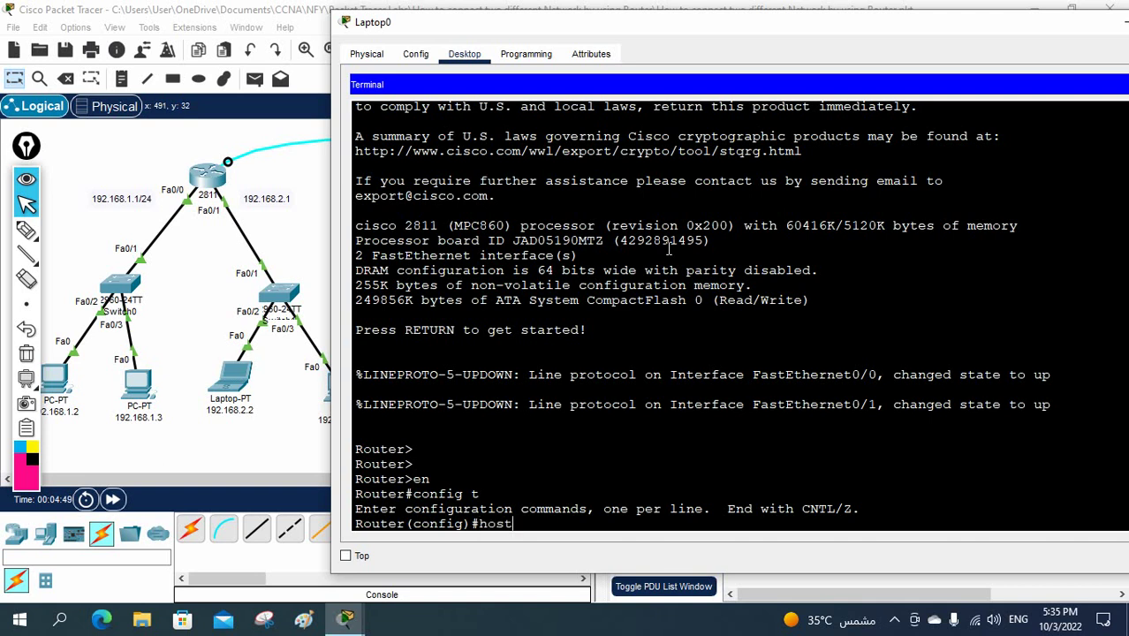
type("host")
key("Tab")
type("R")
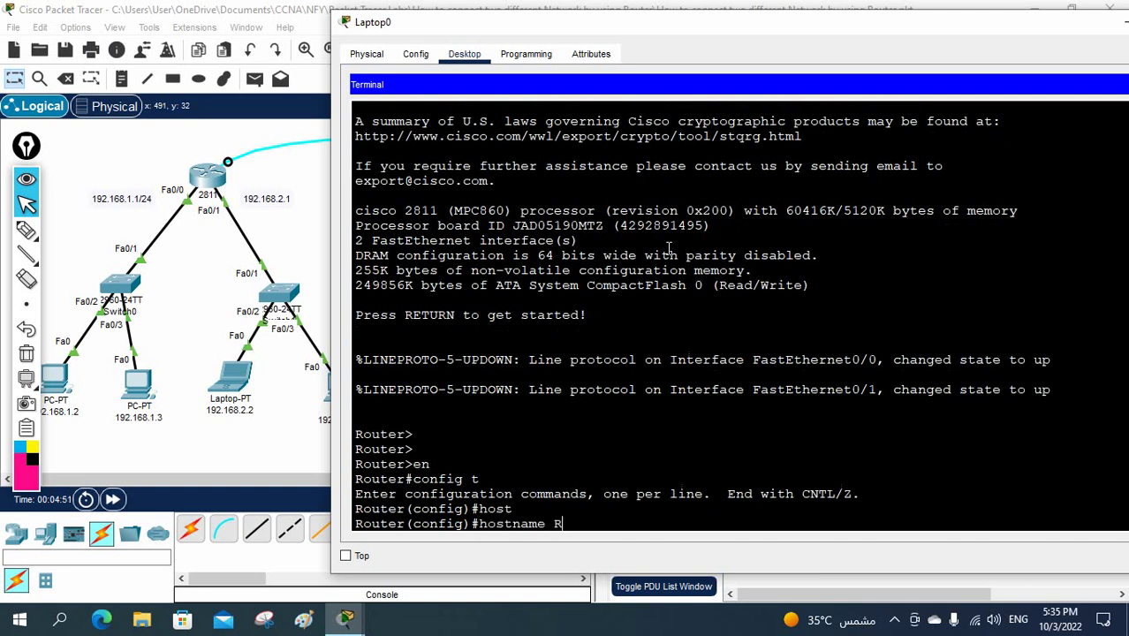
type("1")
key("Return")
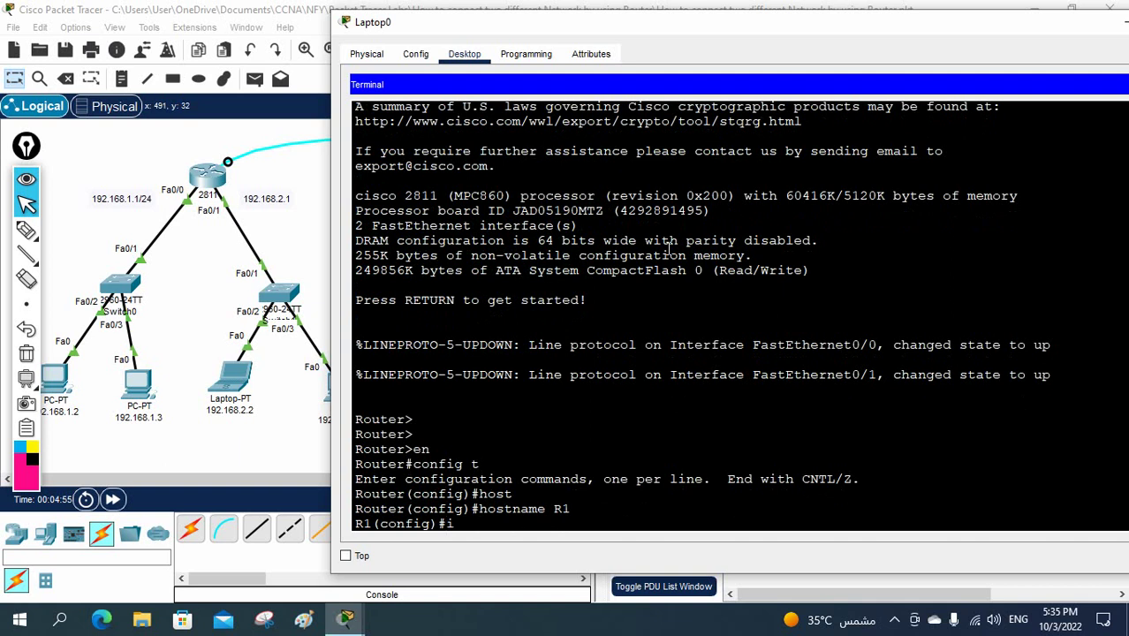
type("int f0/0")
key("Return")
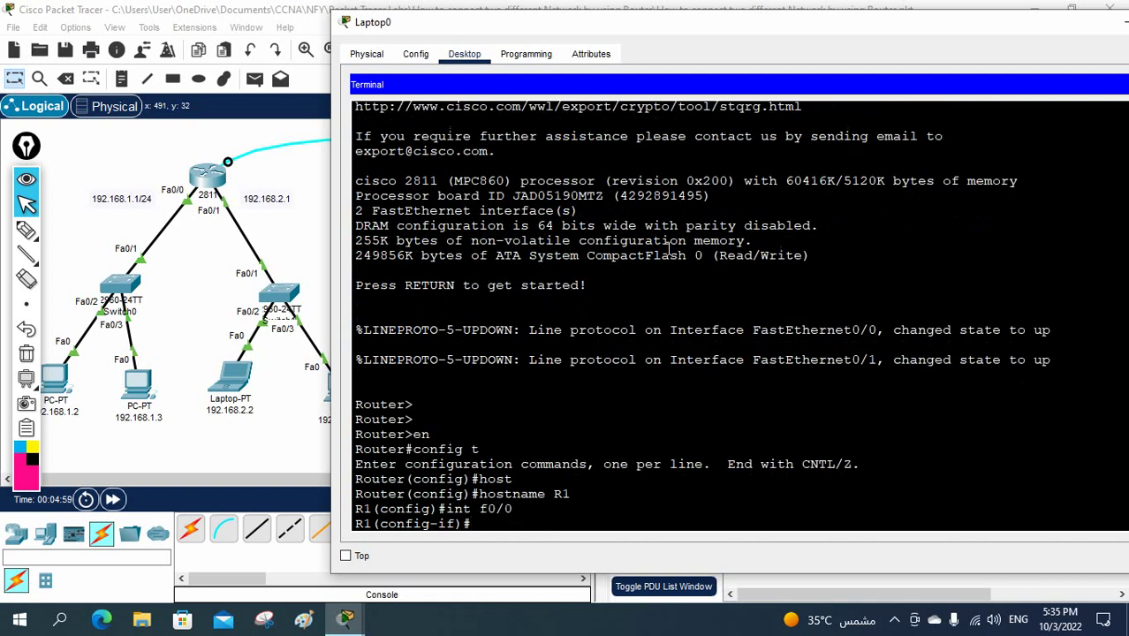
left_click(28, 232)
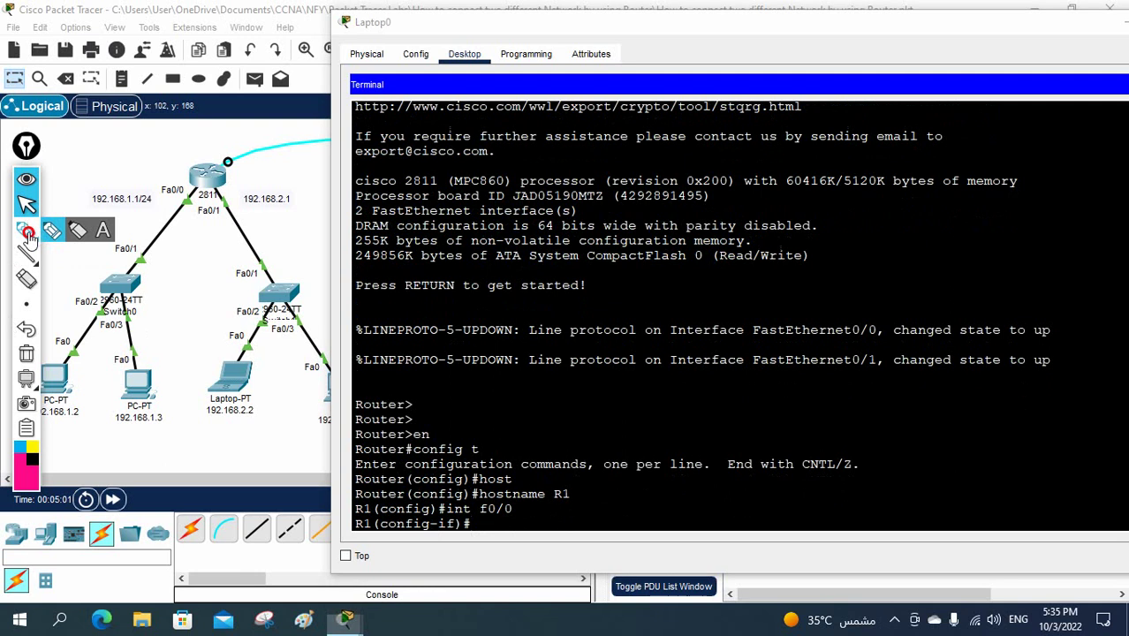
left_click(53, 229)
mouse_move(183, 189)
left_mouse_down()
mouse_move(148, 183)
mouse_move(183, 198)
mouse_move(163, 190)
mouse_move(155, 205)
mouse_move(107, 191)
mouse_move(104, 169)
mouse_move(128, 139)
mouse_move(150, 150)
mouse_move(159, 181)
mouse_move(164, 170)
mouse_move(193, 215)
mouse_move(265, 202)
mouse_move(235, 226)
left_mouse_up()
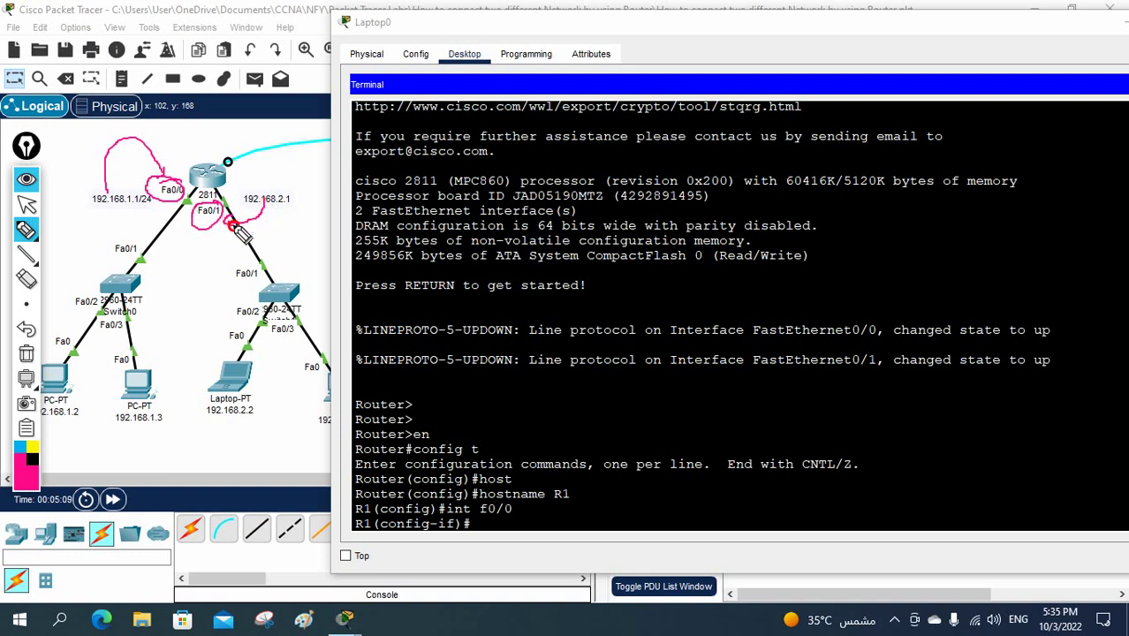
left_click(26, 353)
Step: Assign Fa0/0 192.168.1.1 255.255.255.0, enable it with no shutdown, and exit
left_click(26, 204)
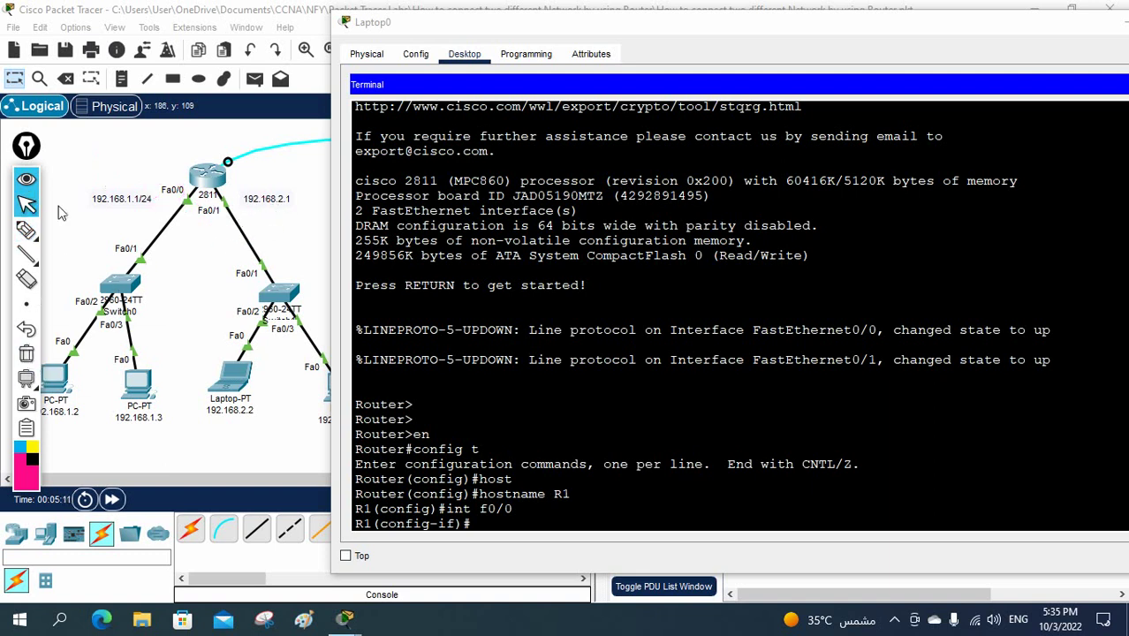
left_click(461, 442)
left_click_drag(520, 509, 446, 511)
left_click(495, 510)
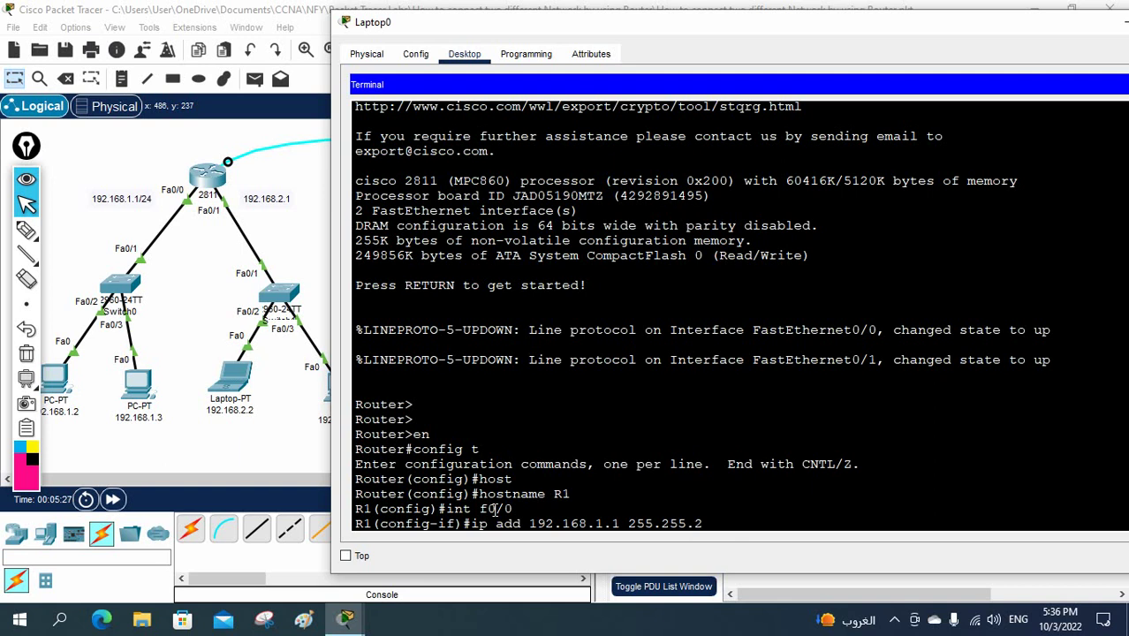
key("Return")
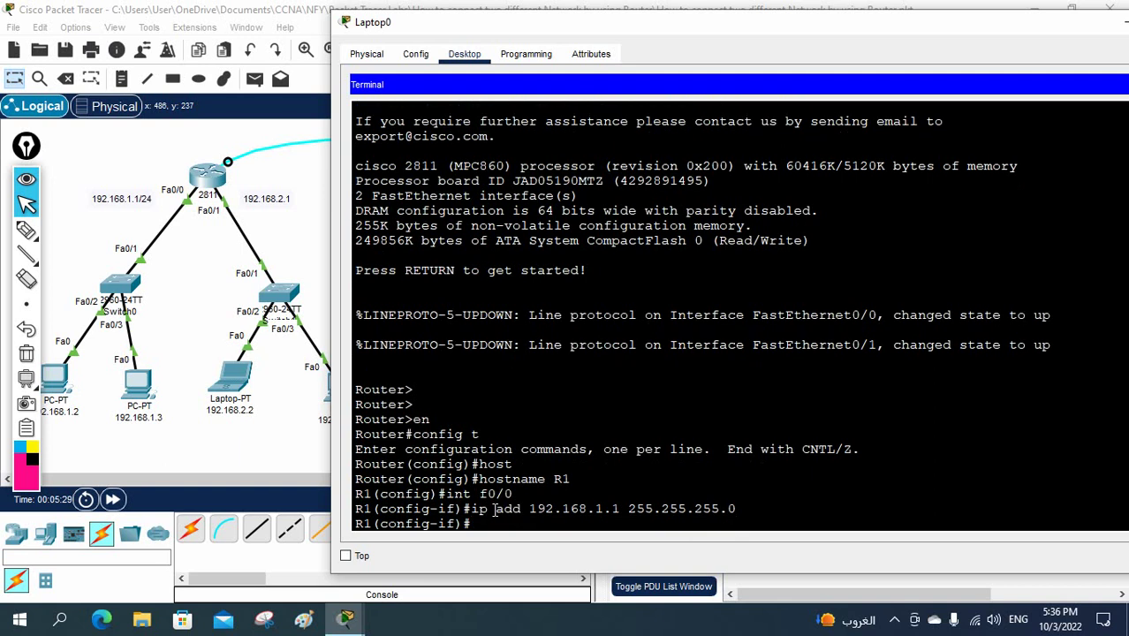
type("no sh")
key("Return")
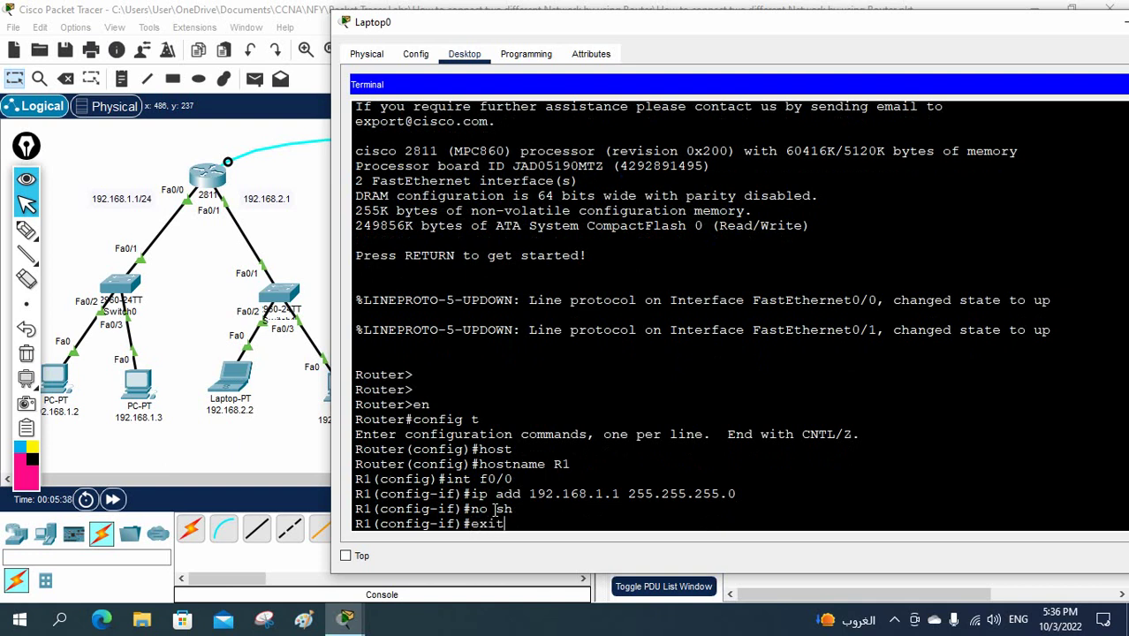
type("exit")
key("Return")
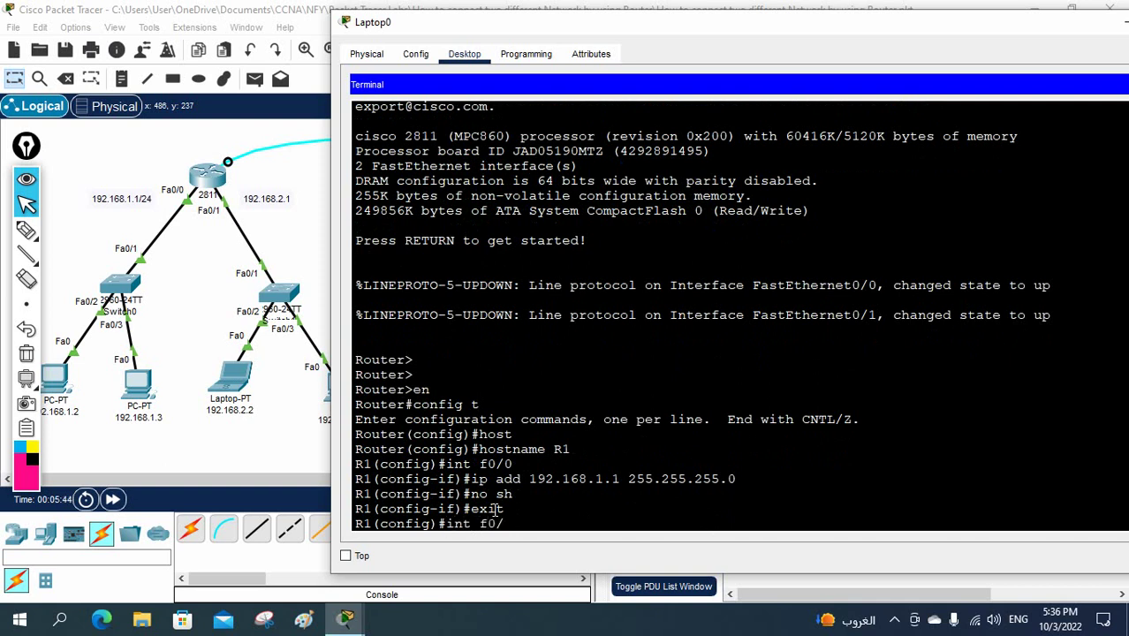
Step: Assign Fa0/1 192.168.2.1 255.255.255.0, bring it up, and exit configuration mode
key("Return")
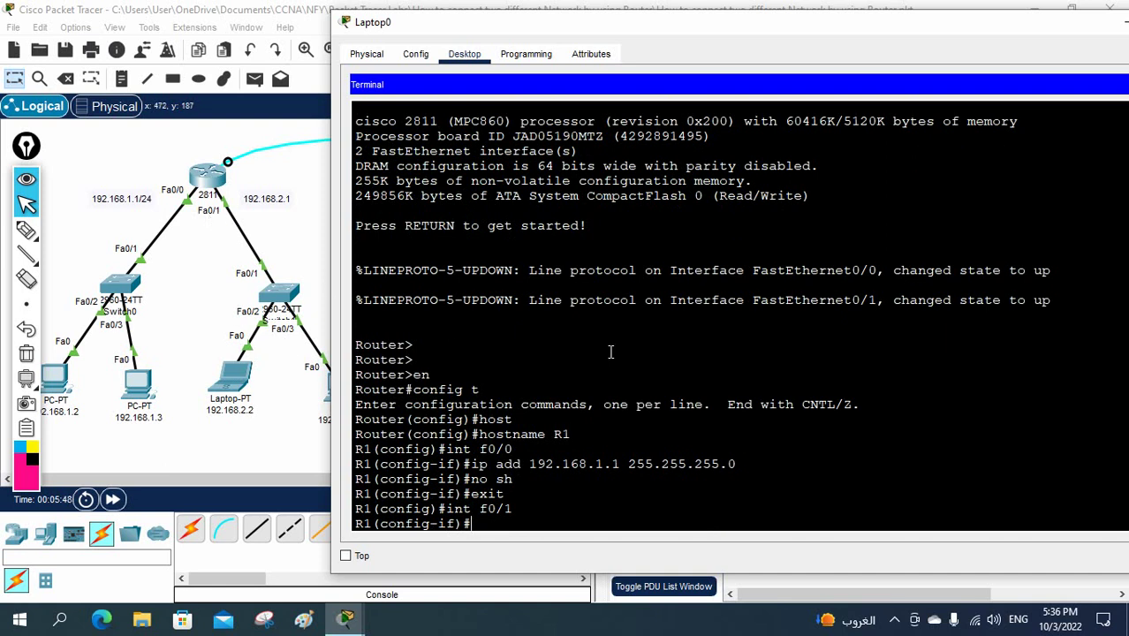
type("ip add 192.168.2.1")
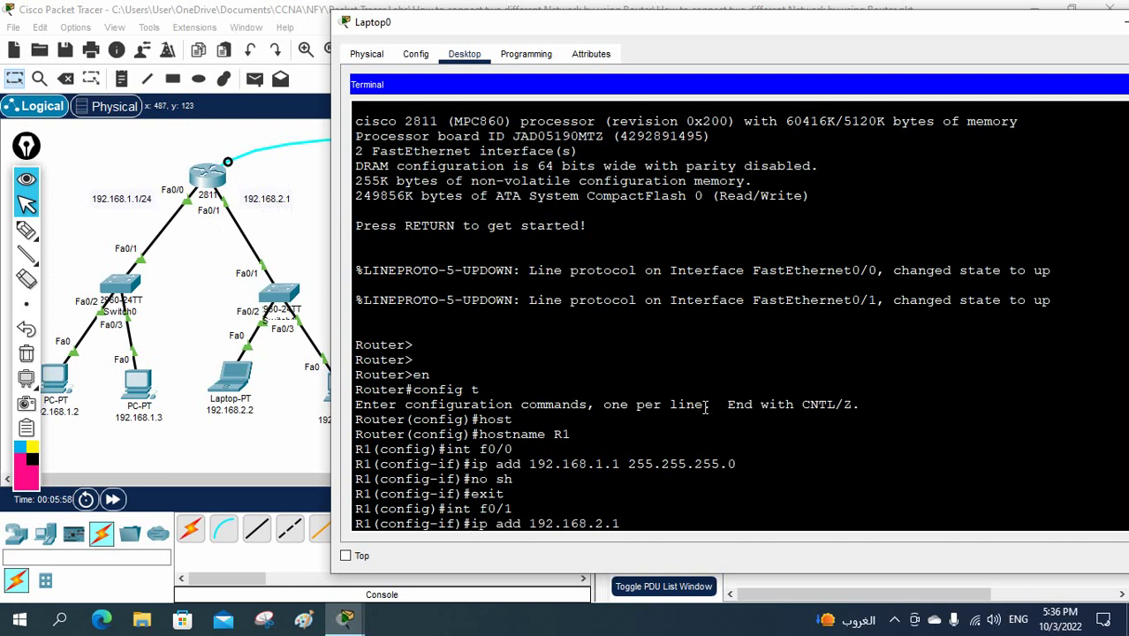
type("255.255.255.0")
key("Return")
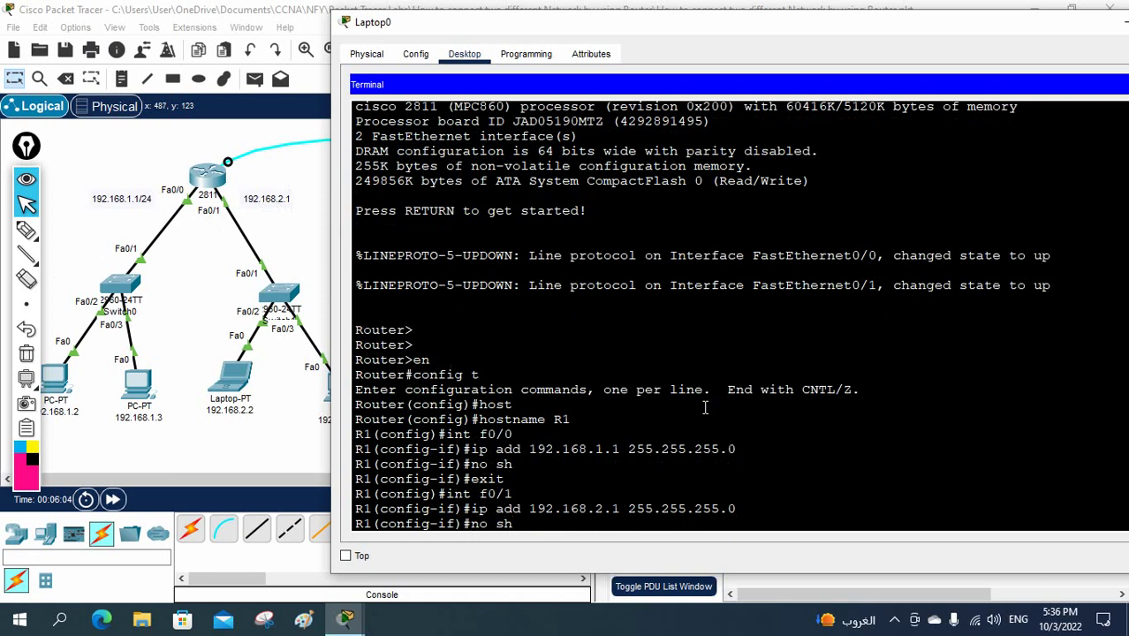
key("Return")
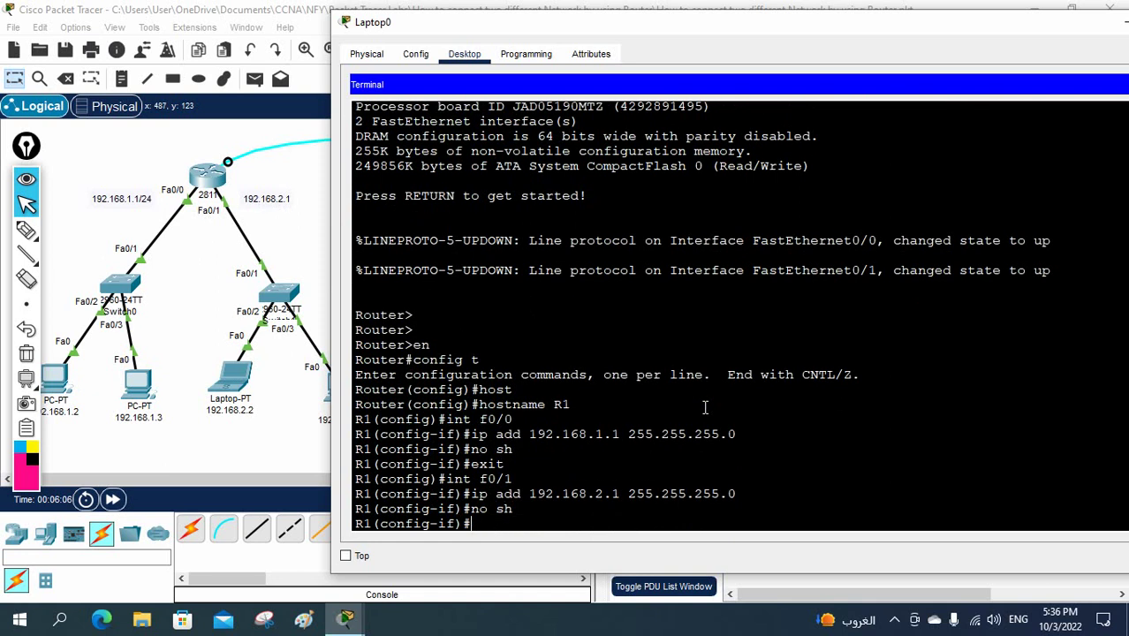
type("exit")
key("Return")
key("Return")
type("exit")
key("Return")
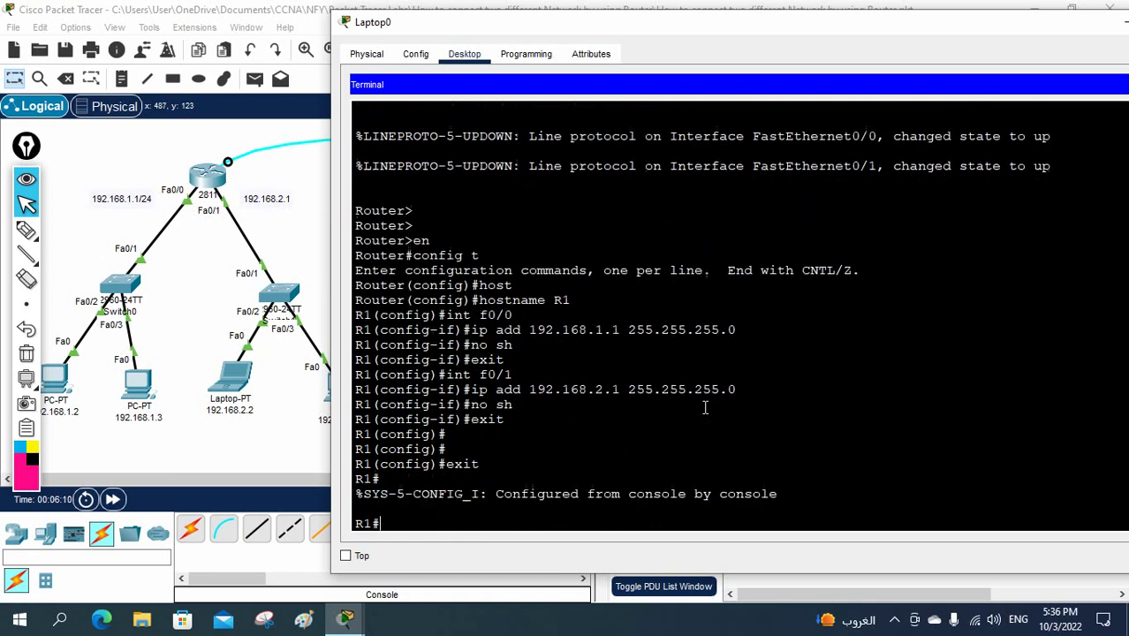
key("Return")
key("Return")
type("sh ip")
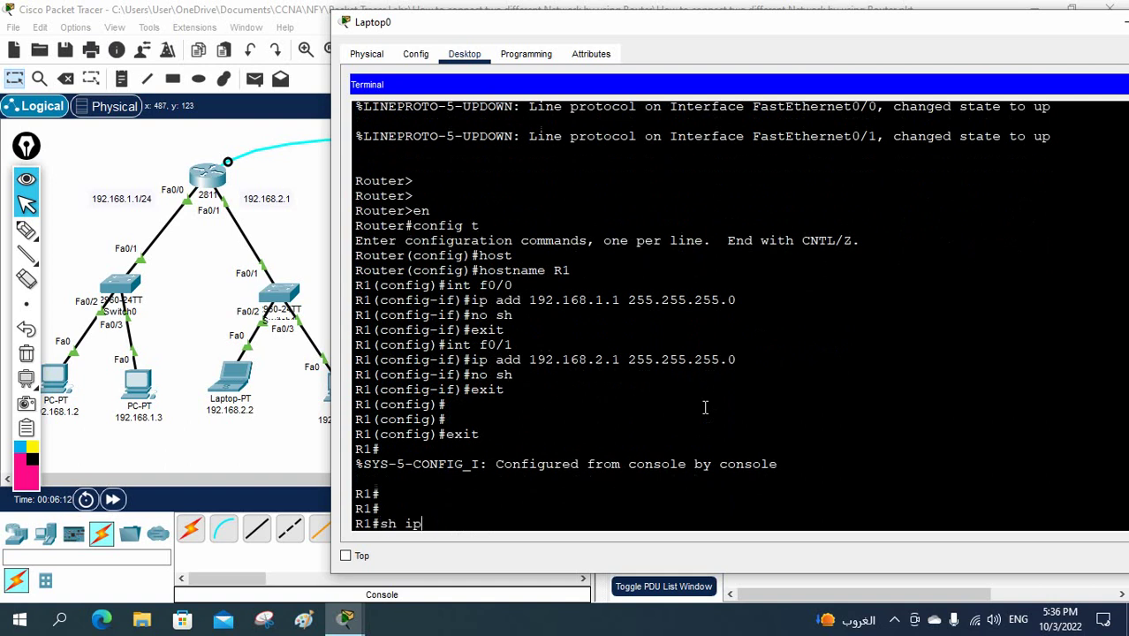
type(" int br")
key("Return")
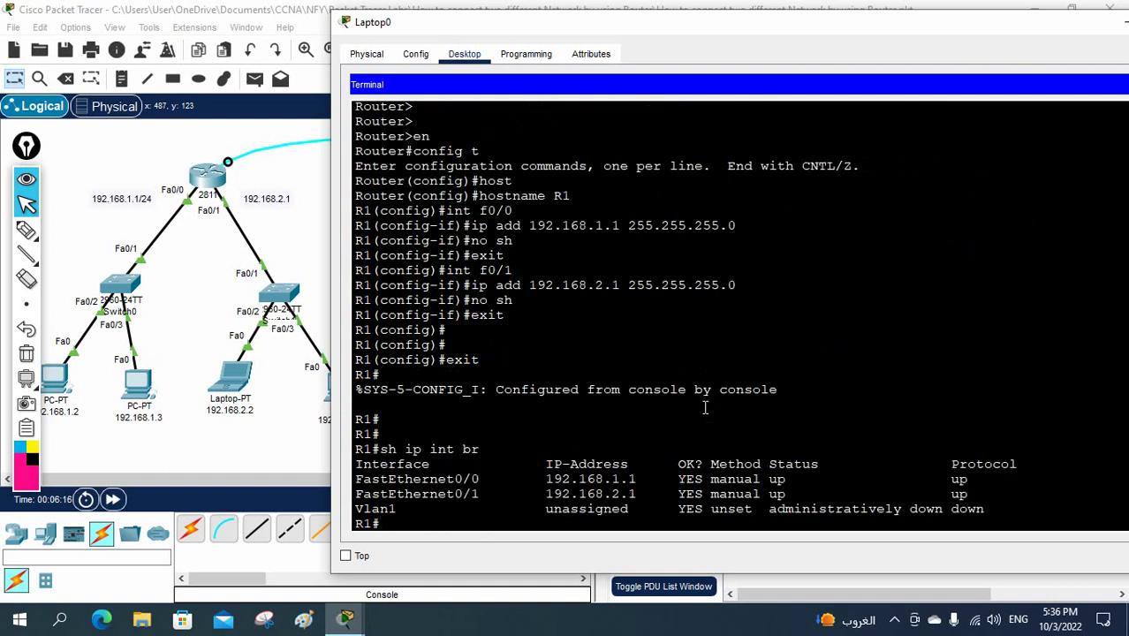
left_click(26, 230)
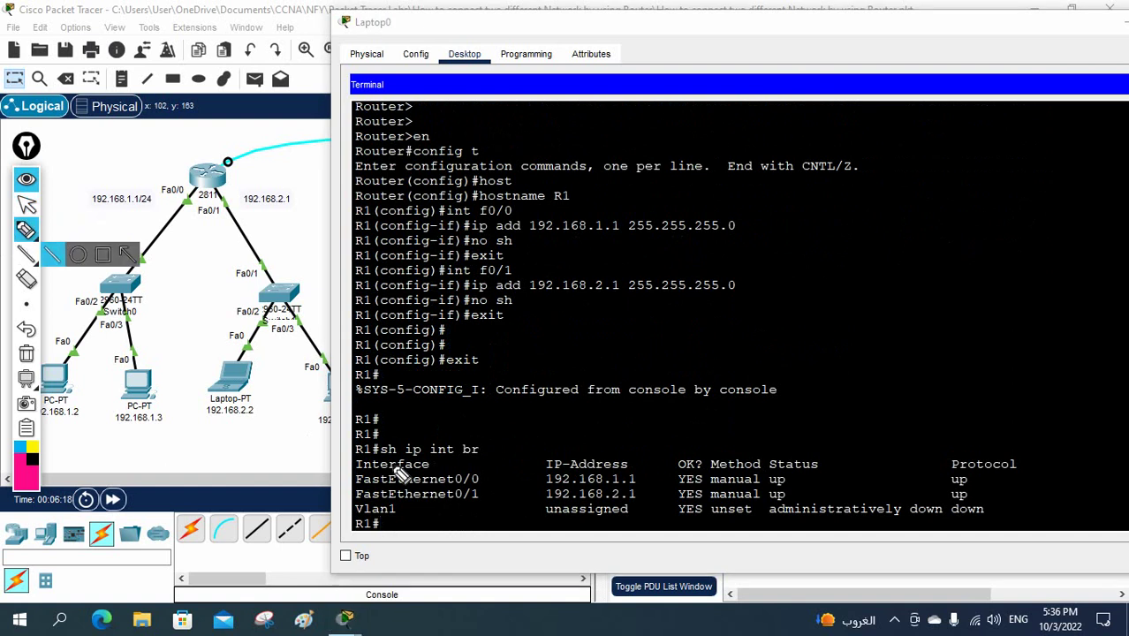
left_click_drag(482, 452, 508, 433)
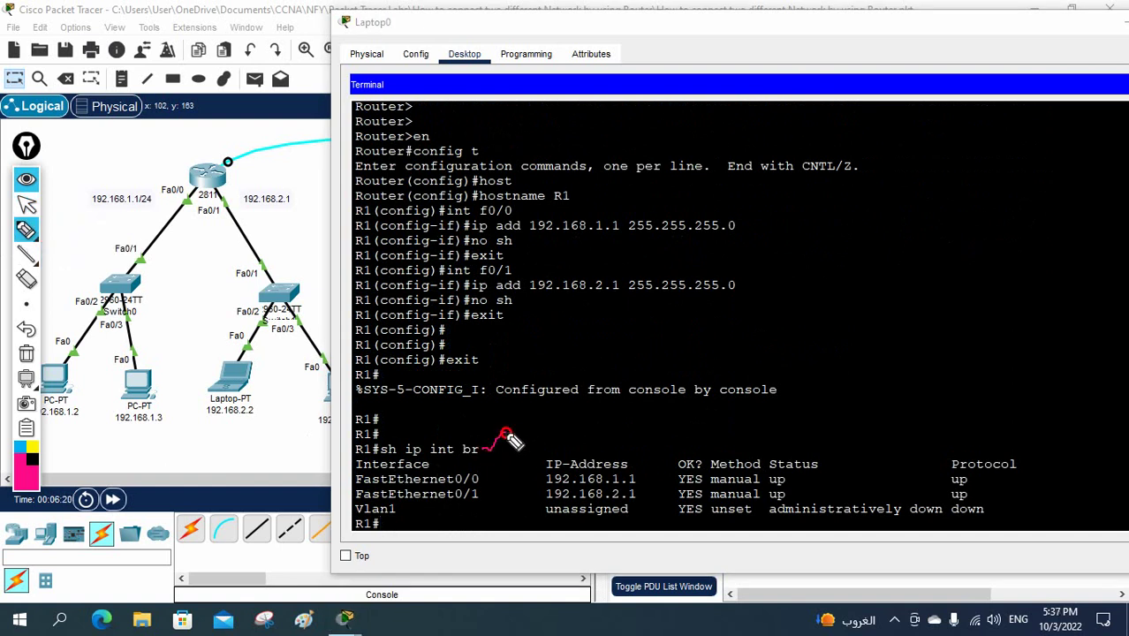
left_click_drag(480, 478, 504, 477)
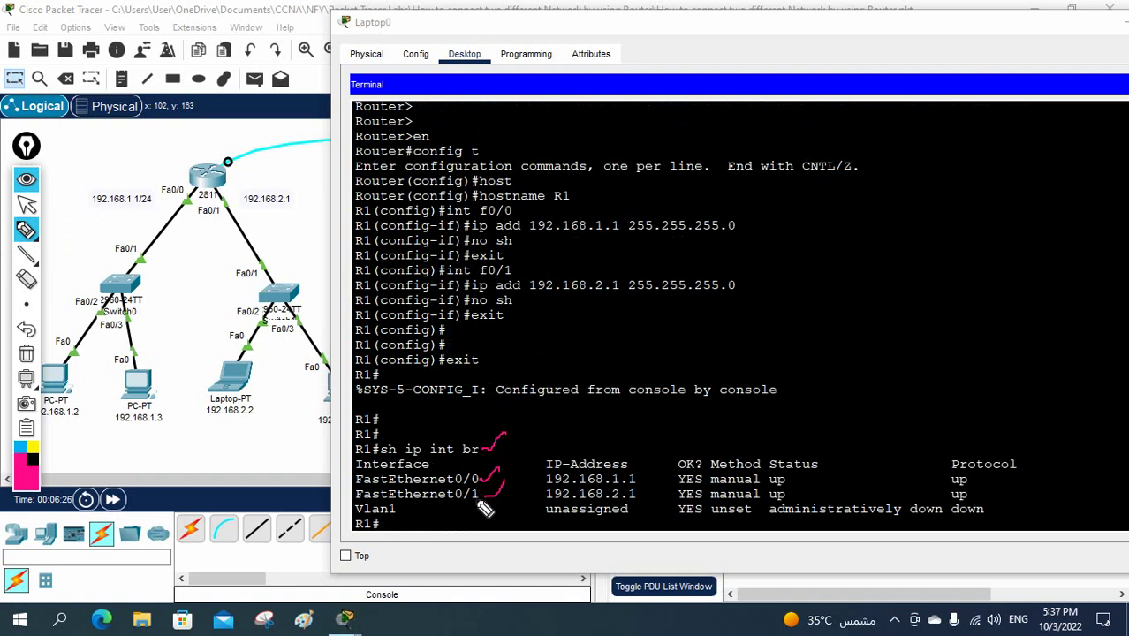
left_click_drag(450, 509, 482, 497)
left_click_drag(495, 492, 505, 476)
mouse_move(638, 475)
left_mouse_down()
mouse_move(654, 463)
mouse_move(648, 484)
left_mouse_up()
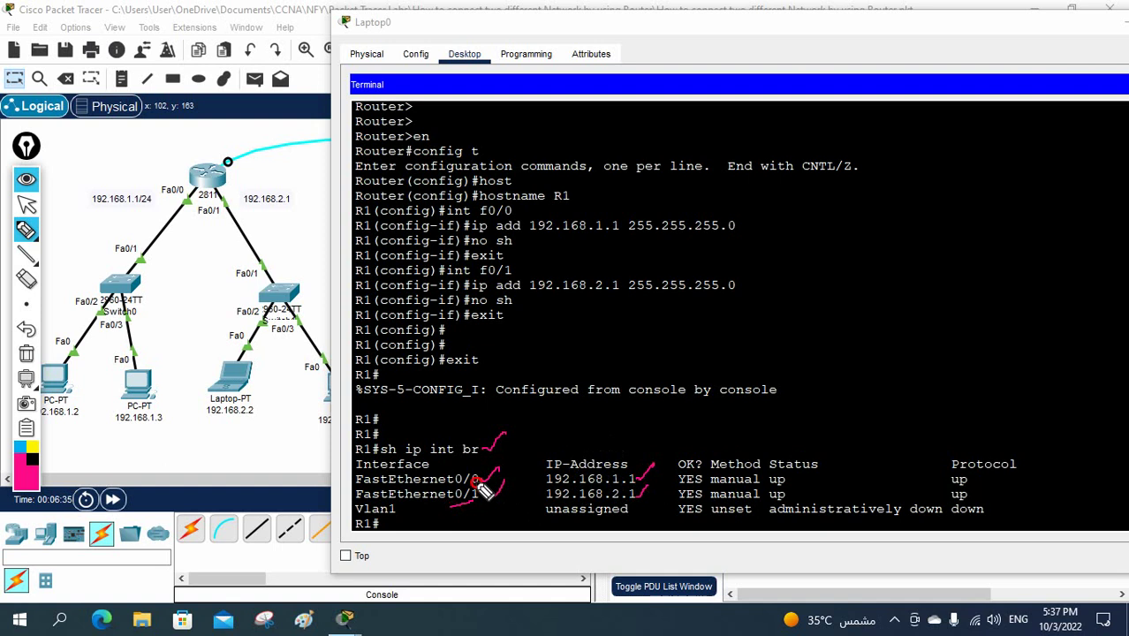
left_click_drag(477, 481, 544, 477)
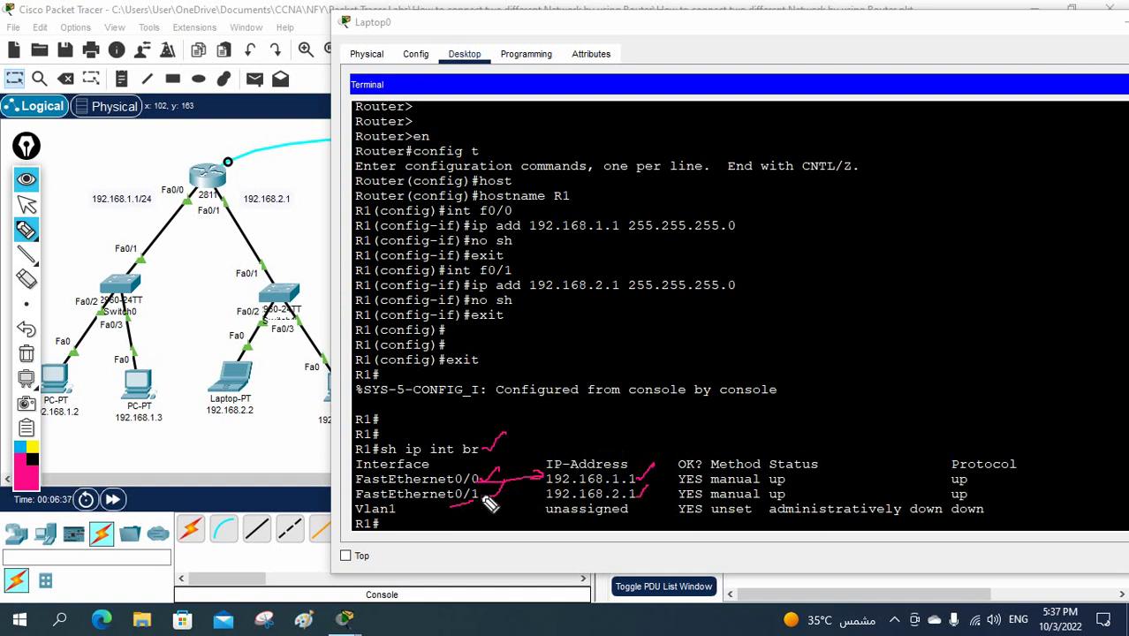
left_click_drag(481, 498, 544, 492)
left_click_drag(543, 493, 532, 501)
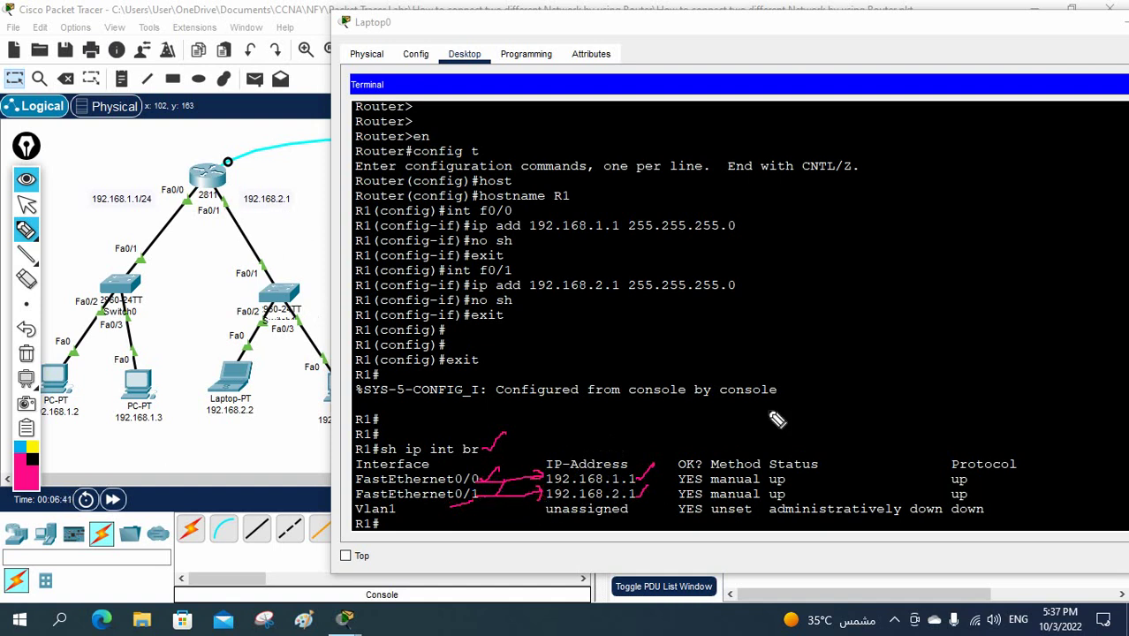
mouse_move(789, 476)
left_mouse_down()
mouse_move(806, 469)
mouse_move(820, 482)
left_mouse_up()
left_click(793, 496)
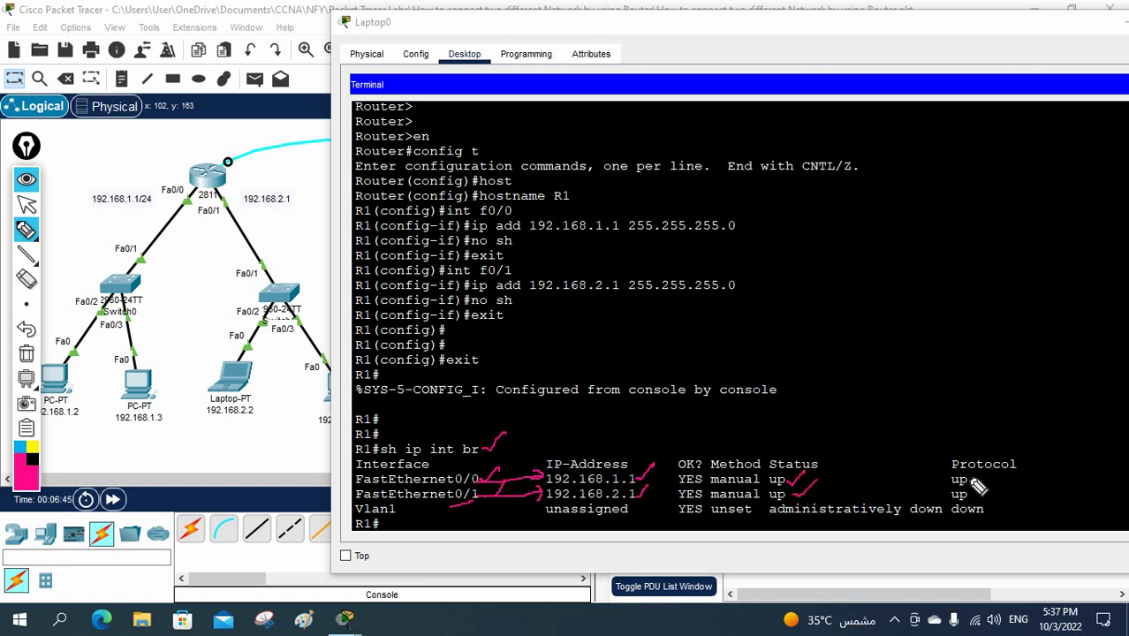
mouse_move(975, 474)
left_mouse_down()
mouse_move(1013, 459)
mouse_move(996, 482)
left_mouse_up()
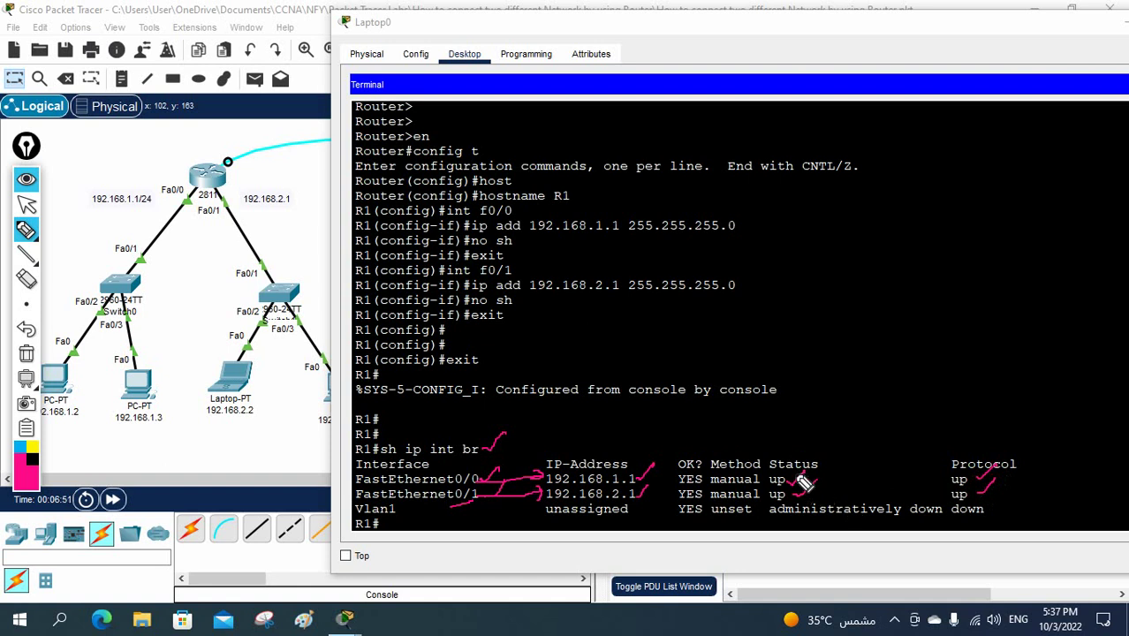
left_click_drag(773, 515, 881, 512)
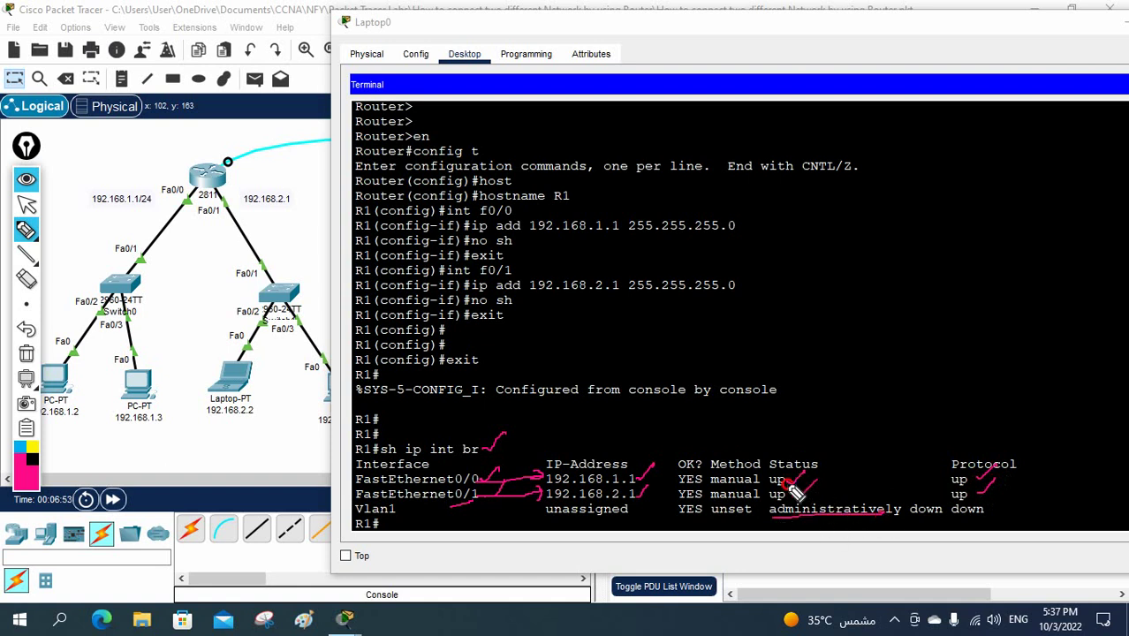
left_click_drag(792, 491, 817, 475)
mouse_move(994, 470)
left_mouse_down()
mouse_move(944, 495)
mouse_move(996, 476)
left_mouse_up()
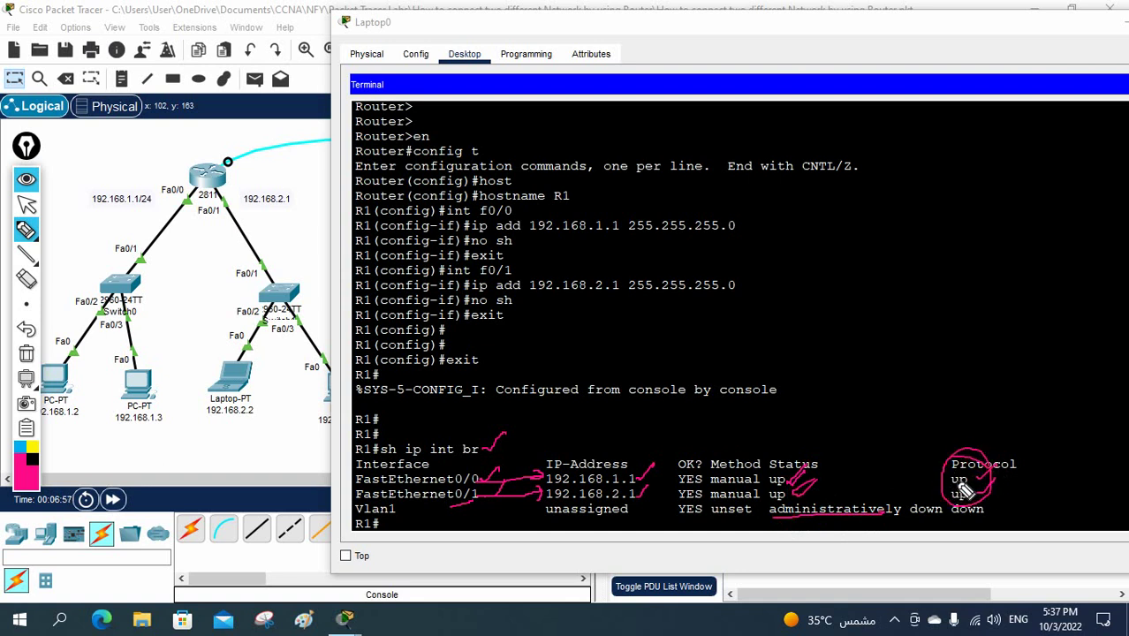
Step: Erase the screen annotations and close Laptop0's router terminal window
left_click(26, 353)
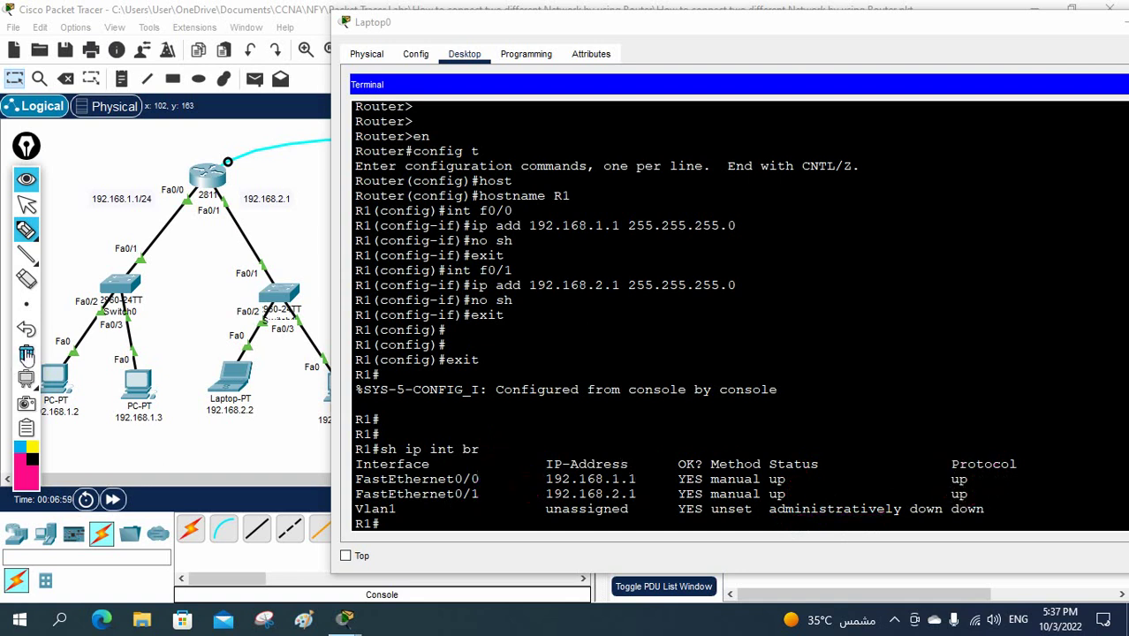
left_click(25, 206)
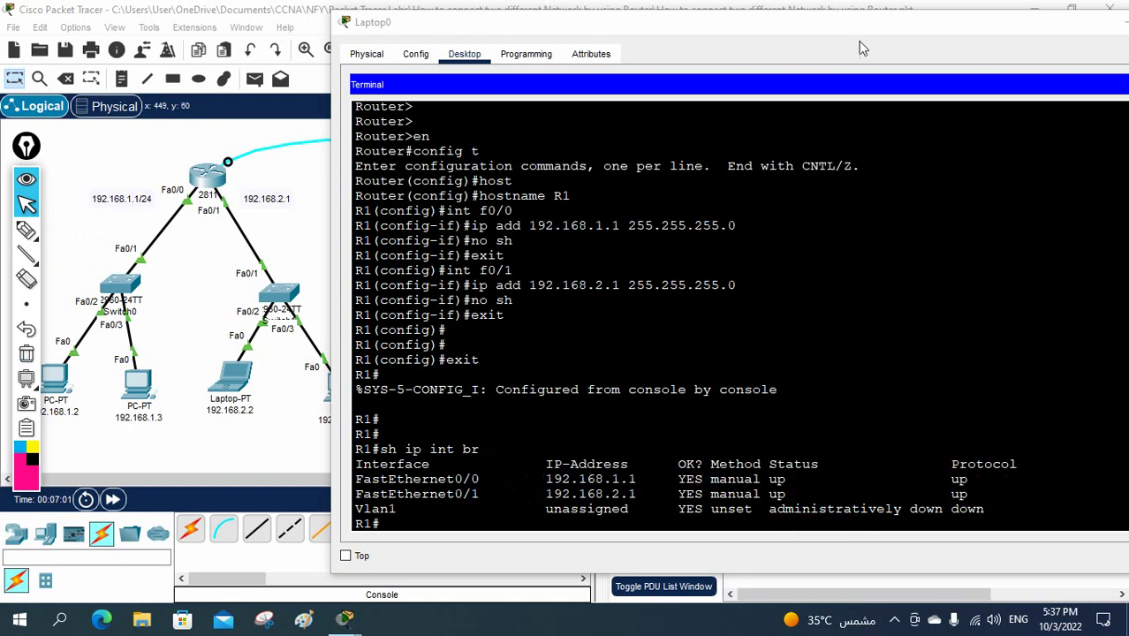
left_click(1046, 42)
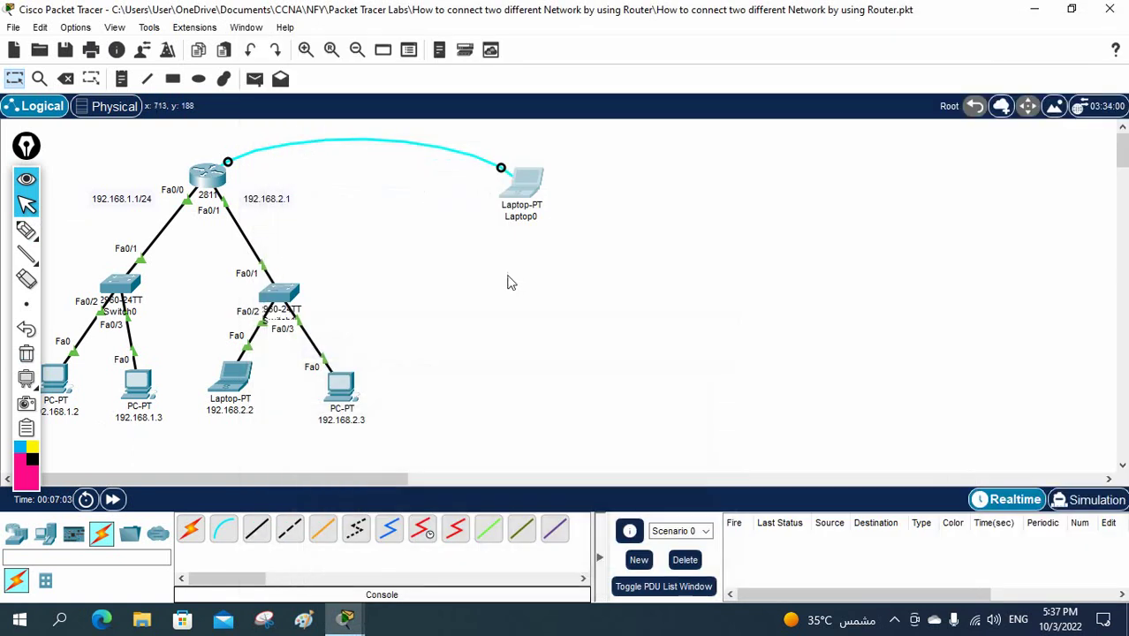
Step: From PC 192.168.1.2's Command Prompt, run 'ping 192.168.2.2'
left_click(56, 380)
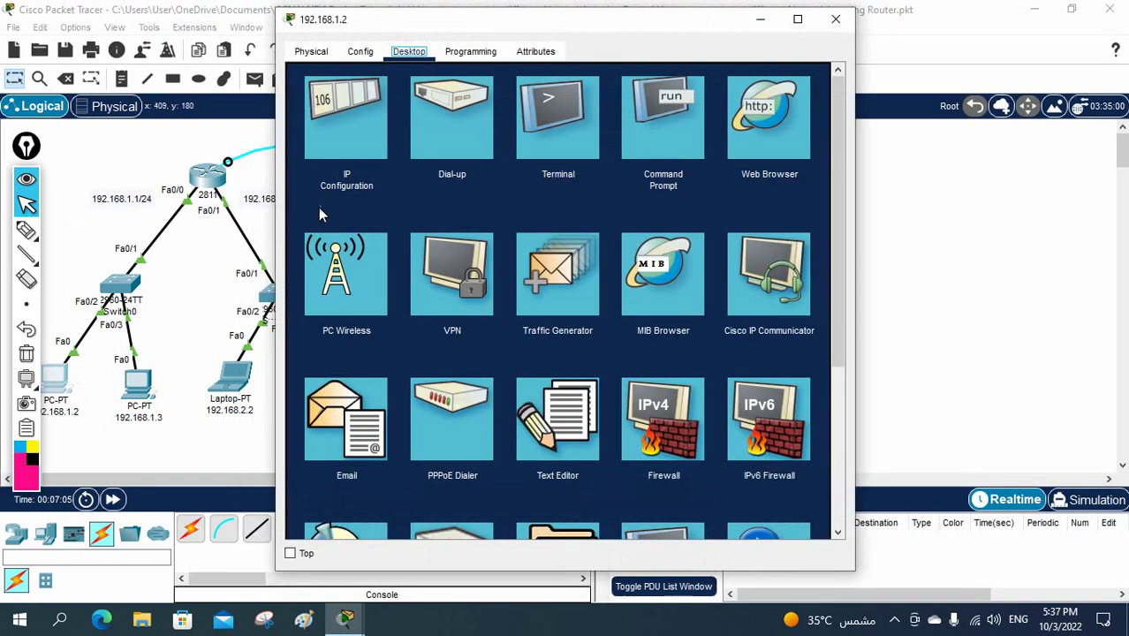
left_click(637, 129)
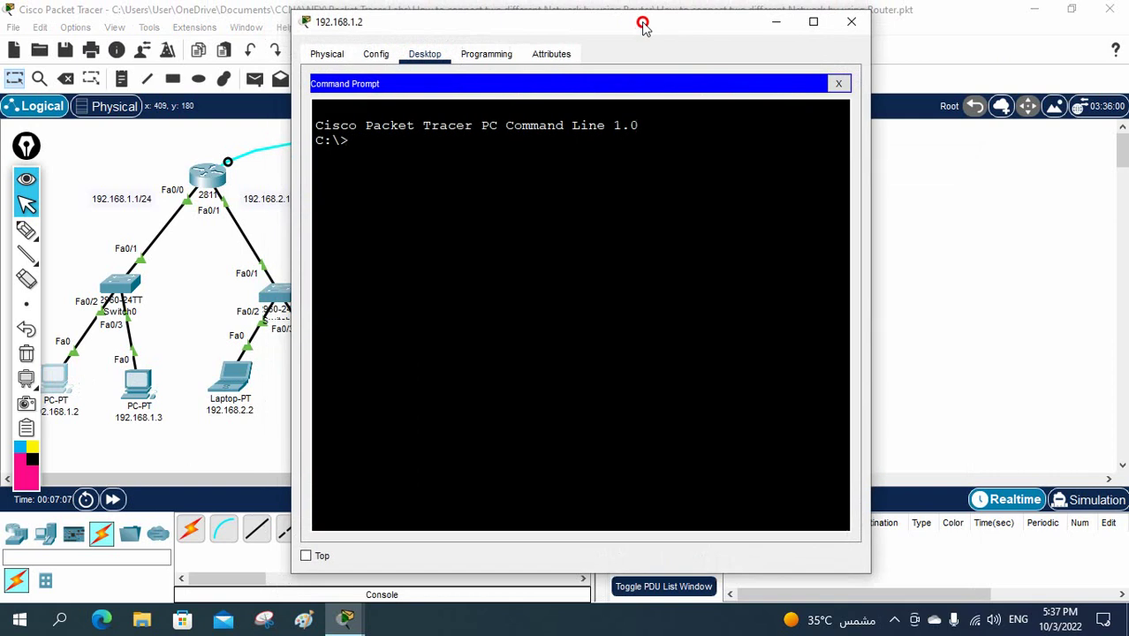
left_click_drag(640, 25, 814, 24)
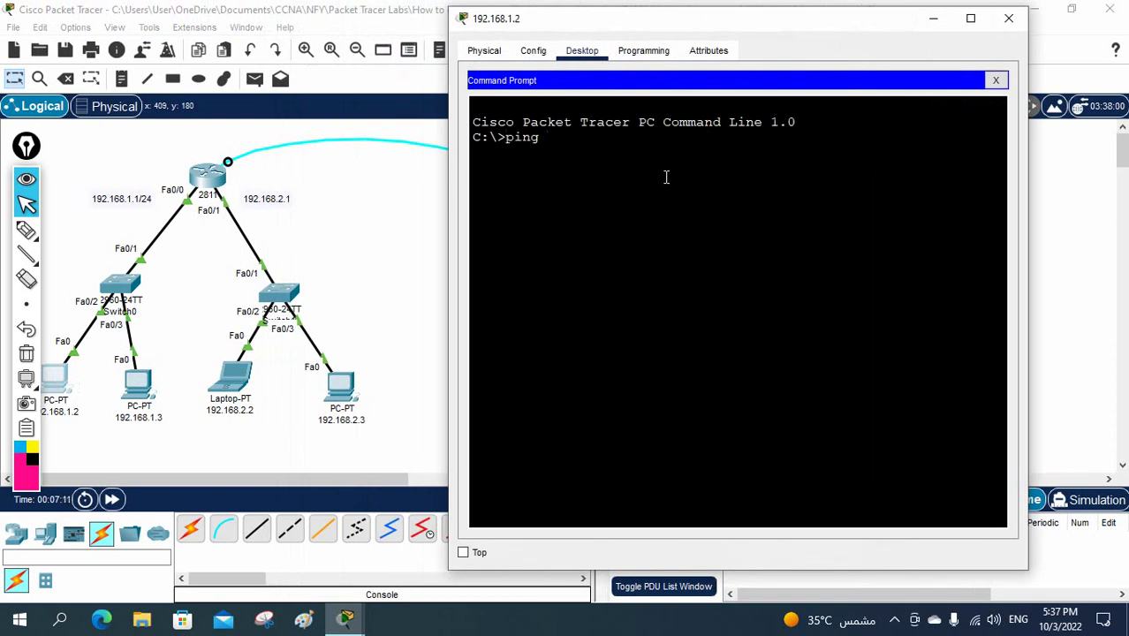
type("192.168.2.2")
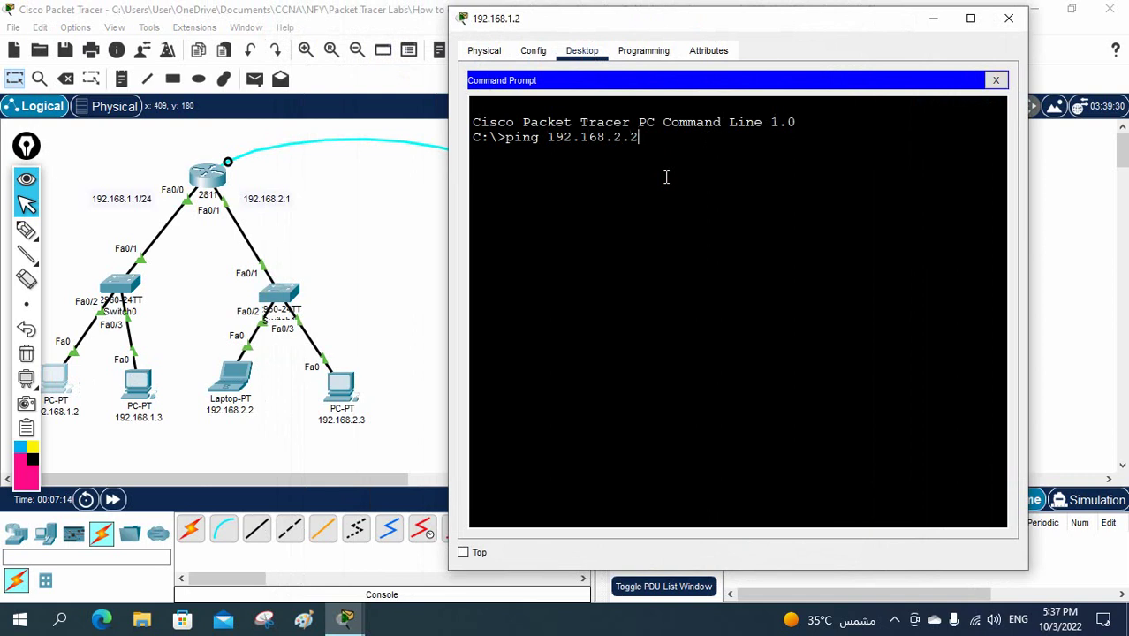
key("Return")
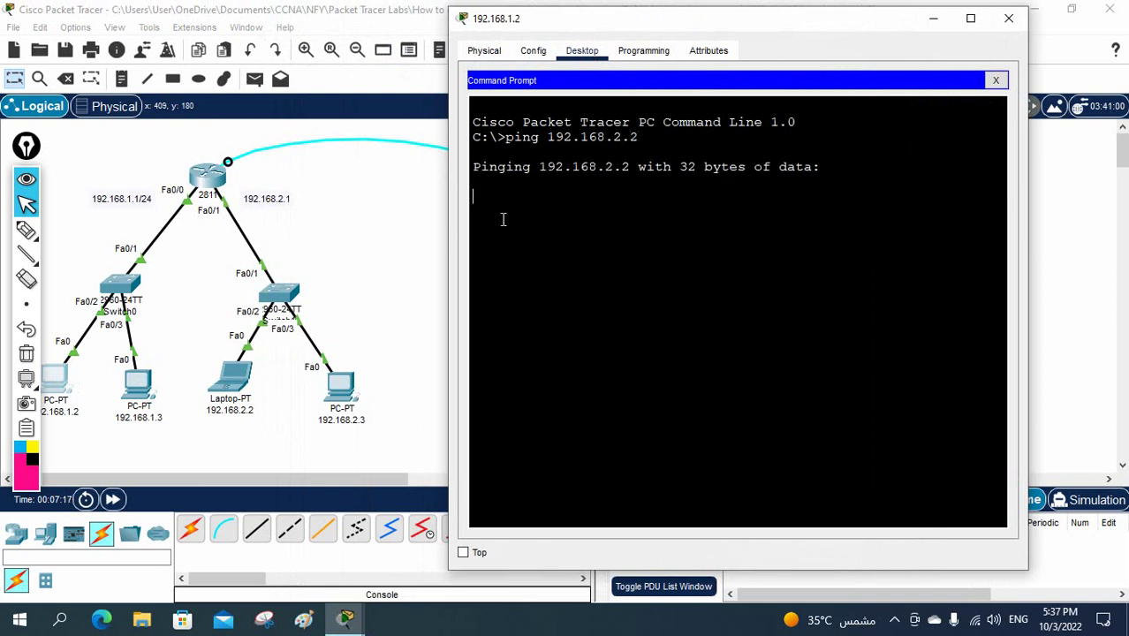
Step: Draw the PC-router-laptop ping path and label the first timeout 'ARP'
left_click(26, 229)
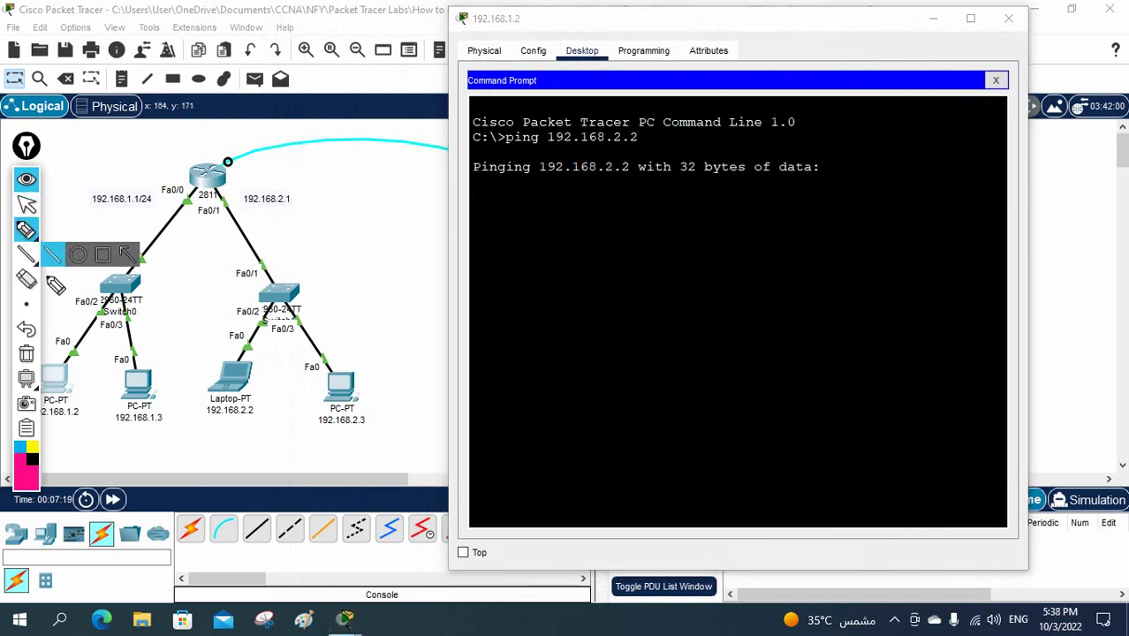
mouse_move(80, 373)
left_mouse_down()
mouse_move(94, 388)
mouse_move(99, 377)
mouse_move(84, 369)
mouse_move(250, 194)
mouse_move(237, 371)
mouse_move(225, 375)
mouse_move(243, 364)
left_mouse_up()
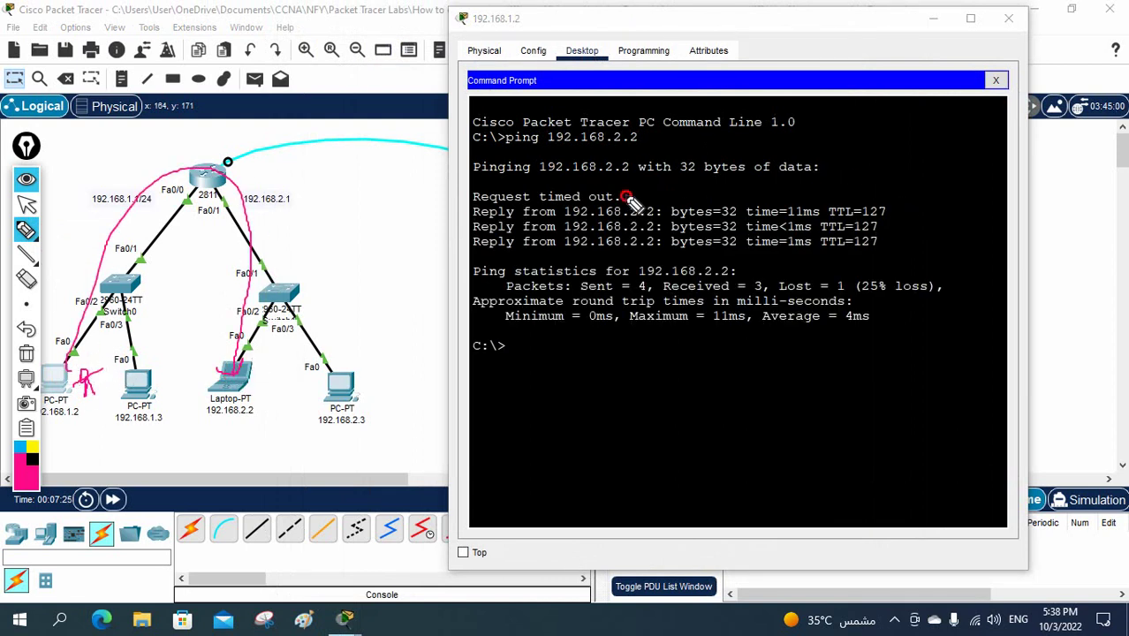
left_click_drag(625, 197, 651, 174)
mouse_move(857, 159)
left_mouse_down()
mouse_move(846, 130)
mouse_move(858, 152)
mouse_move(866, 124)
mouse_move(868, 137)
mouse_move(888, 134)
mouse_move(885, 115)
mouse_move(879, 163)
left_mouse_up()
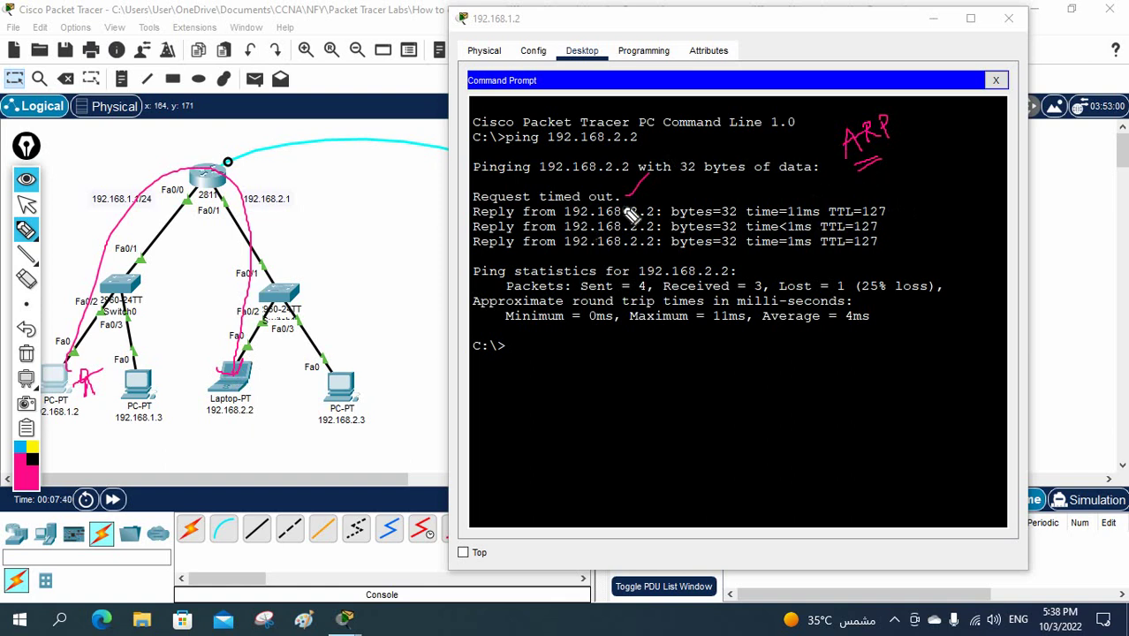
Step: Tick the timeout and the TTL=127 replies, then return focus to the prompt
left_click_drag(617, 189, 626, 199)
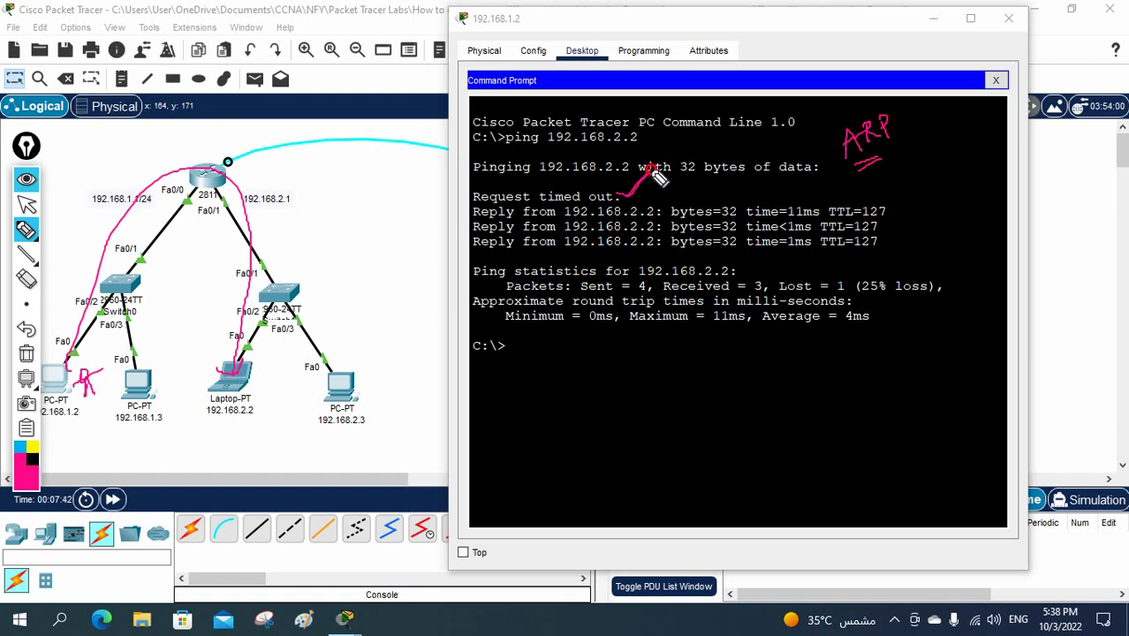
left_click_drag(886, 213, 925, 207)
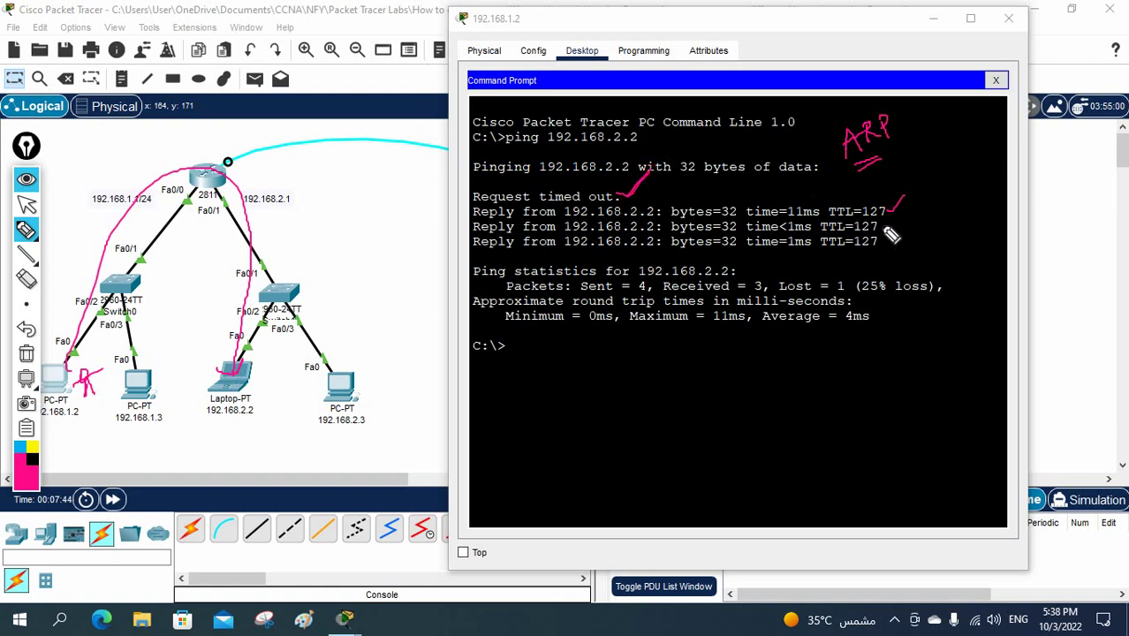
left_click_drag(882, 241, 923, 208)
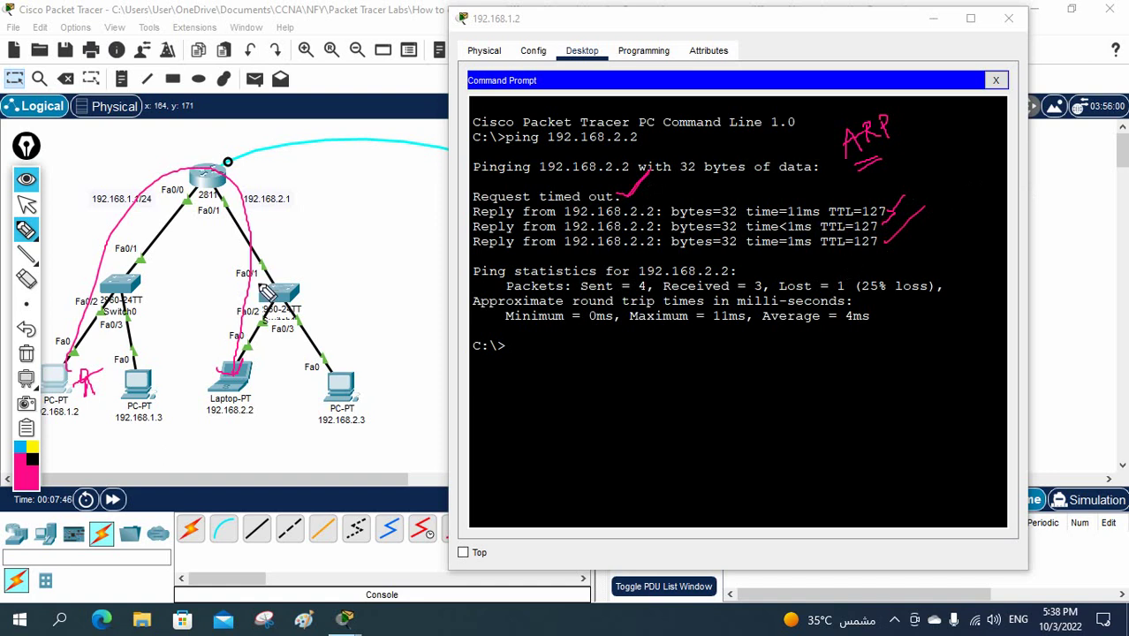
left_click(26, 204)
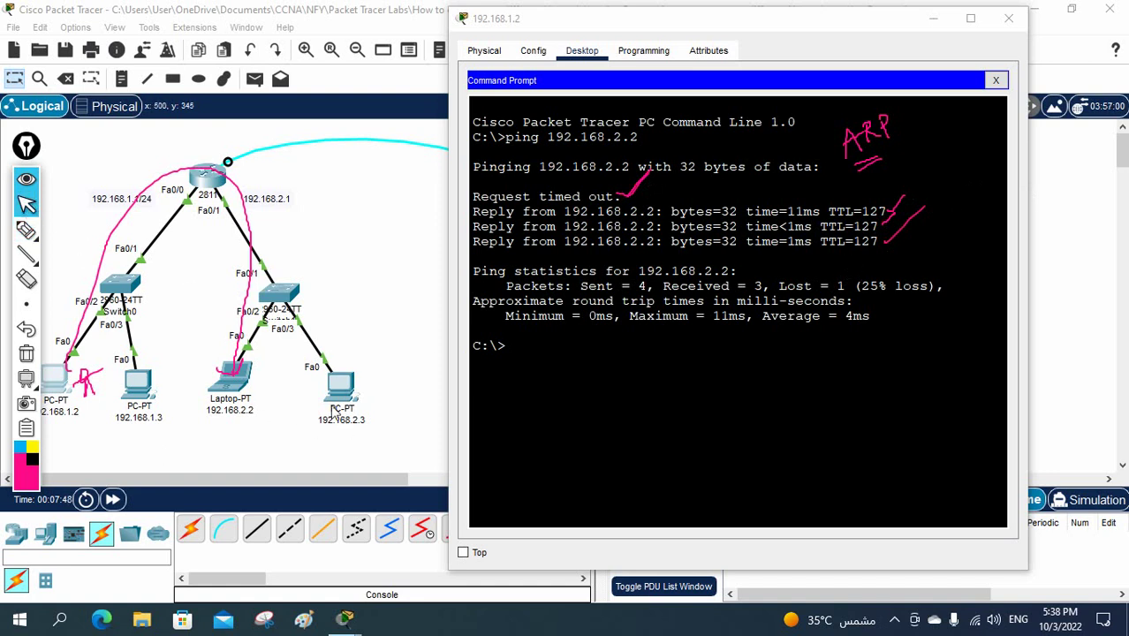
left_click(564, 411)
Step: Re-run the recalled ping against 192.168.2.3 and tick its timed-out first request
key("Up")
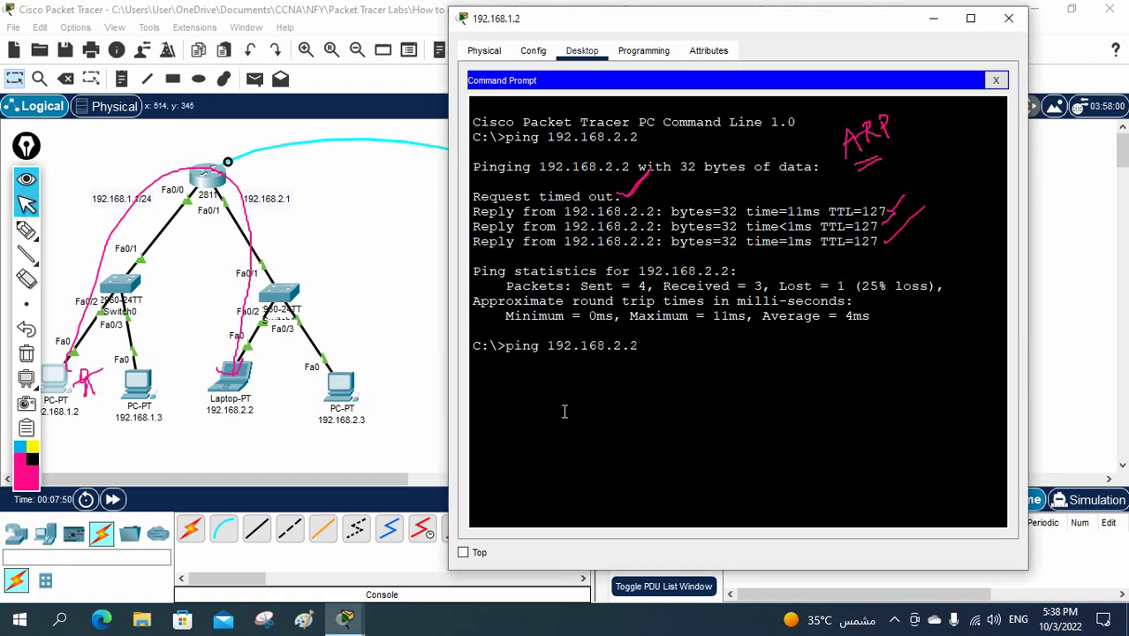
type("3")
key("Return")
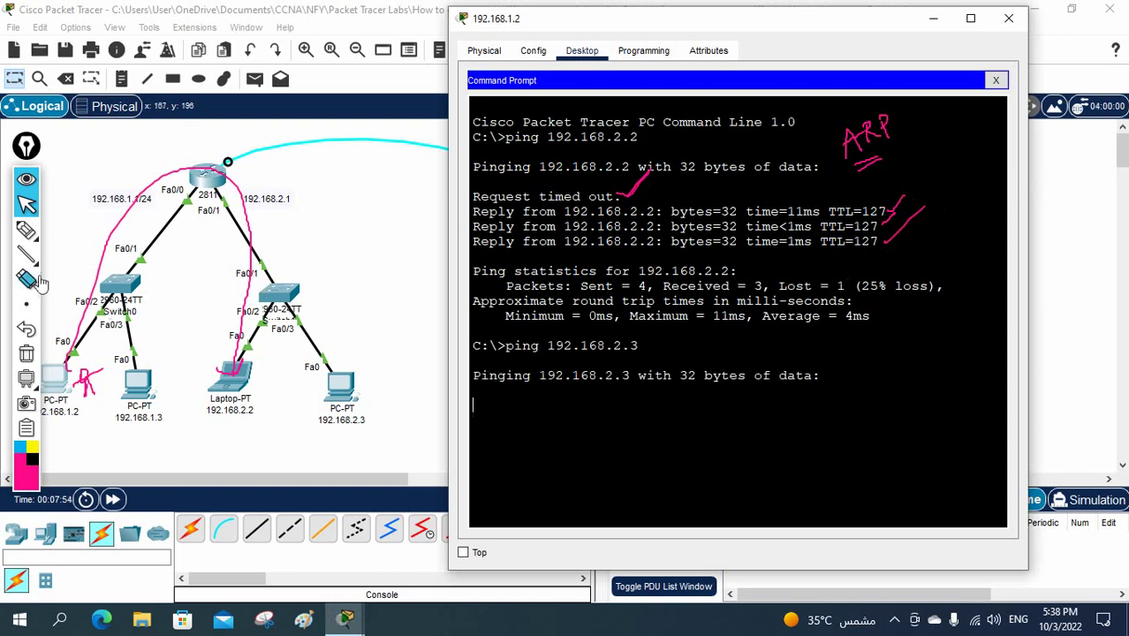
left_click(25, 230)
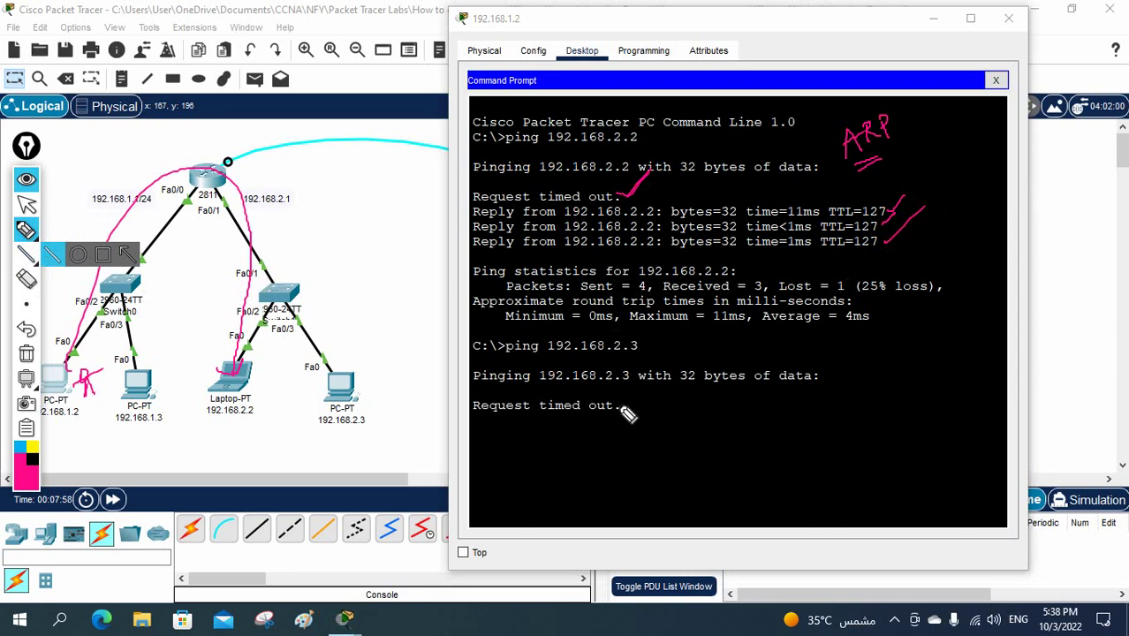
left_click_drag(622, 405, 643, 395)
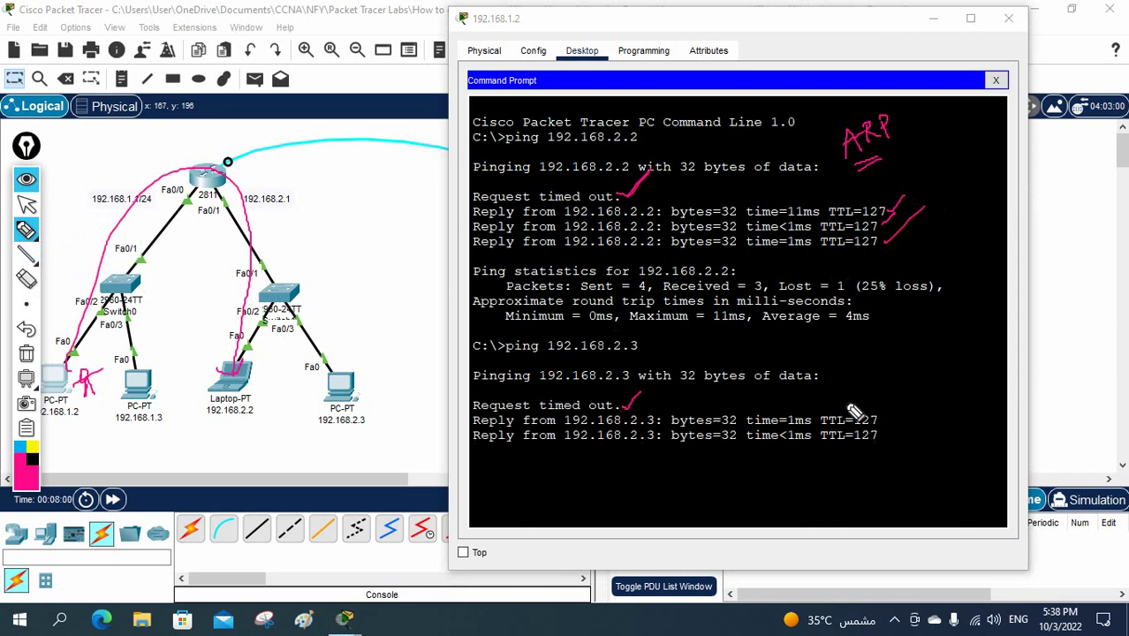